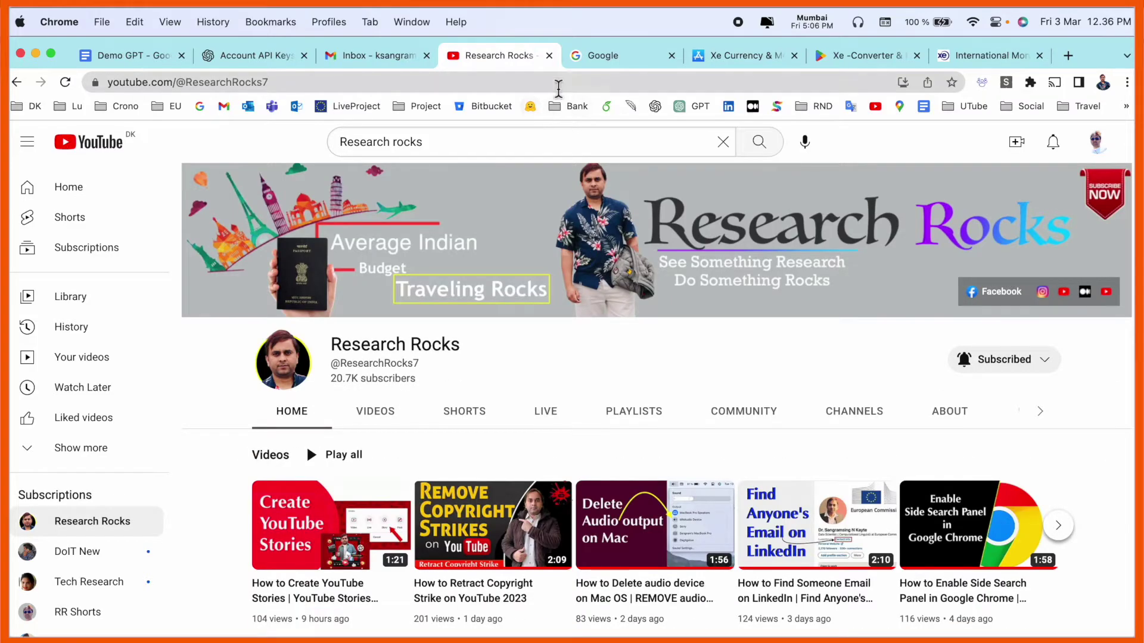
# Search Google for 'xe' and scroll through the results.
pyautogui.click(587, 60)
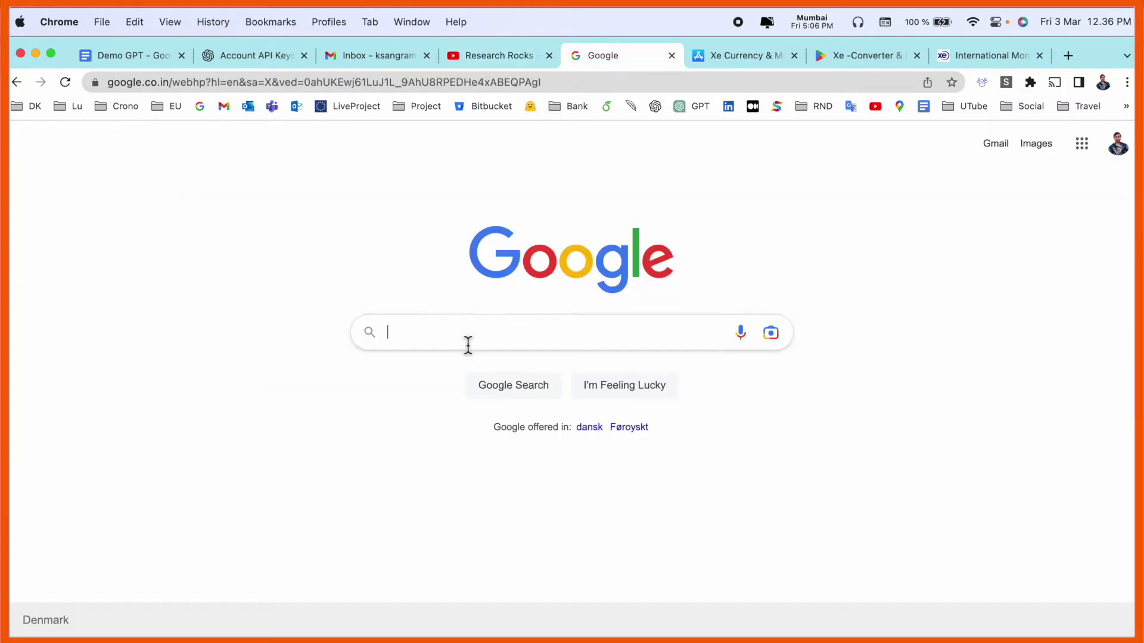
pyautogui.write('xe')
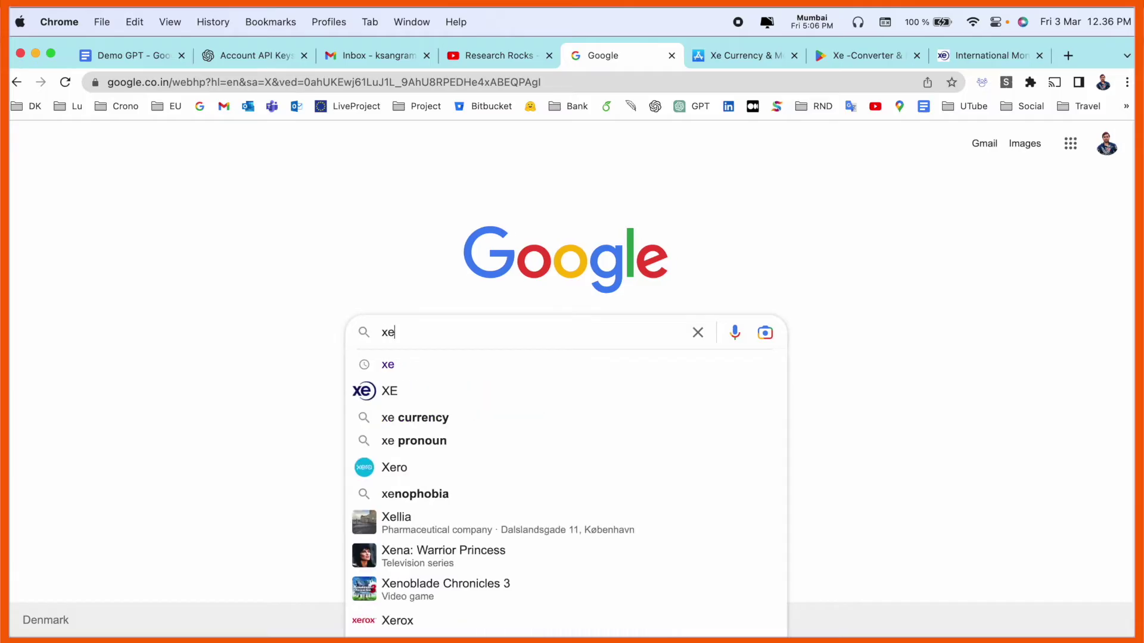
pyautogui.press('Return')
pyautogui.scroll(-2, 113, 364)
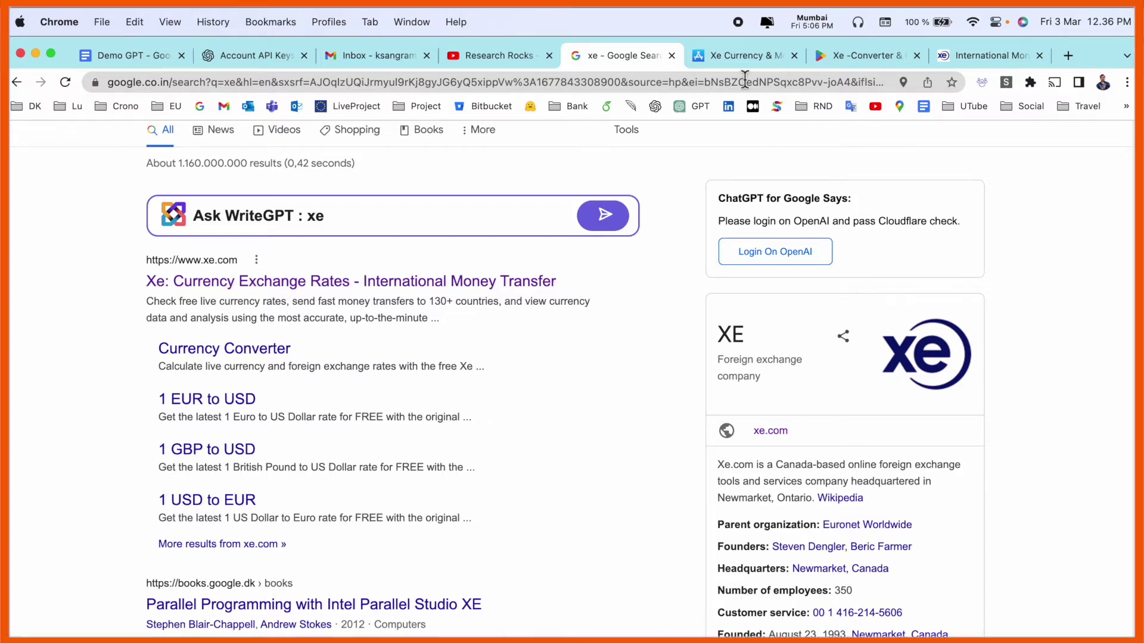
# Check the Xe app's App Store and Google Play listings, then return to the results.
pyautogui.click(741, 59)
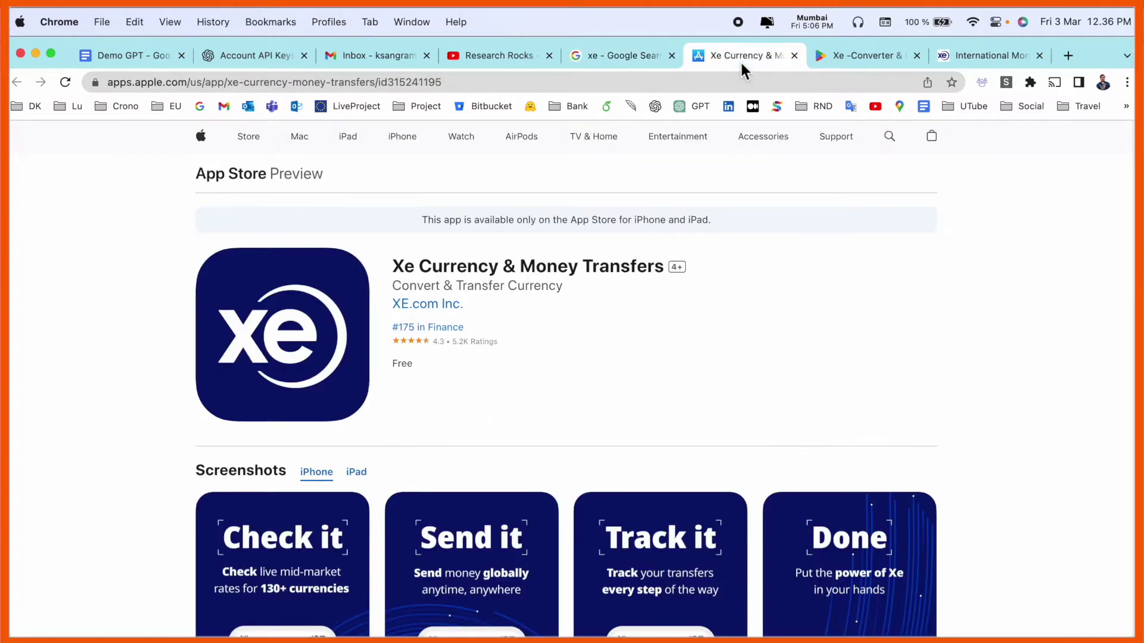
pyautogui.click(875, 58)
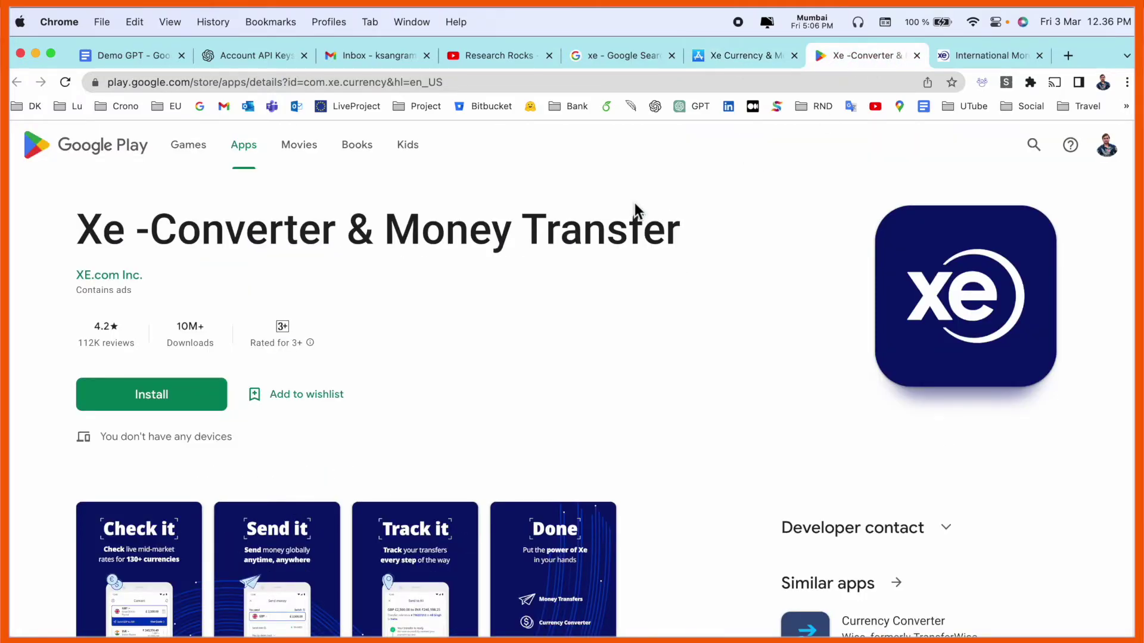
pyautogui.click(583, 63)
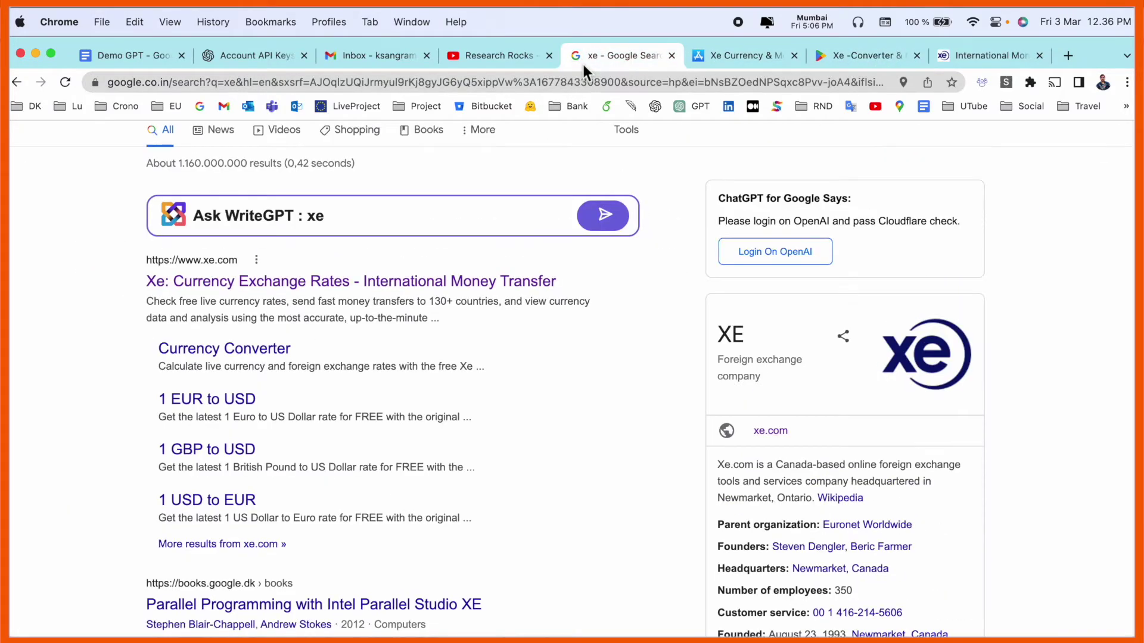
# On xe.com, convert 1,000 EUR into Indian Rupees and view the money transfer quote.
pyautogui.click(346, 281)
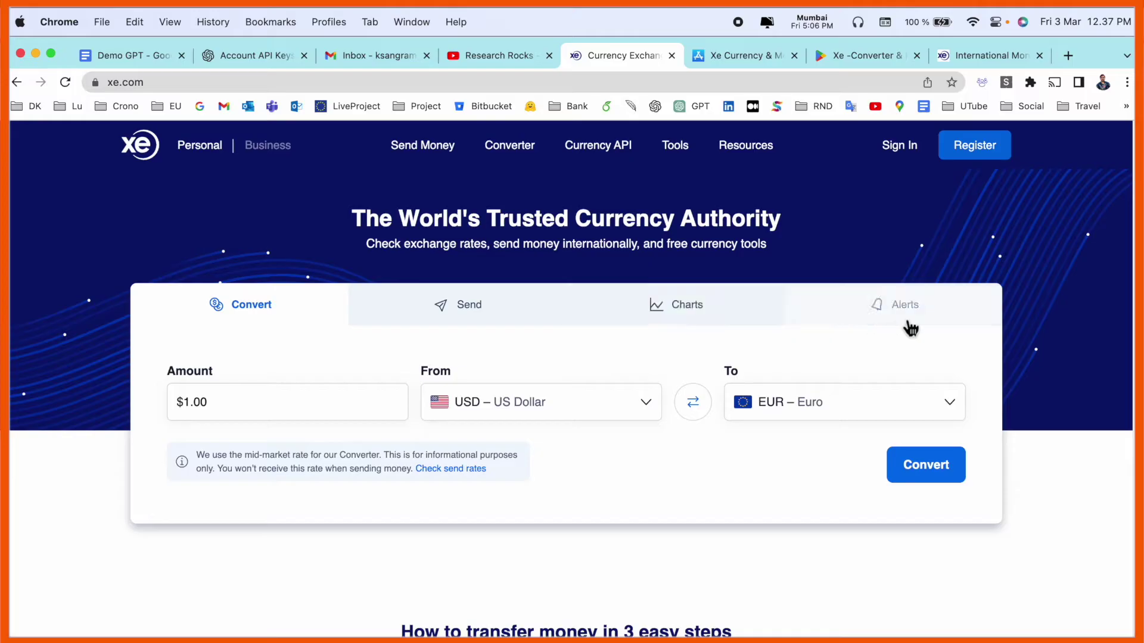
pyautogui.click(268, 413)
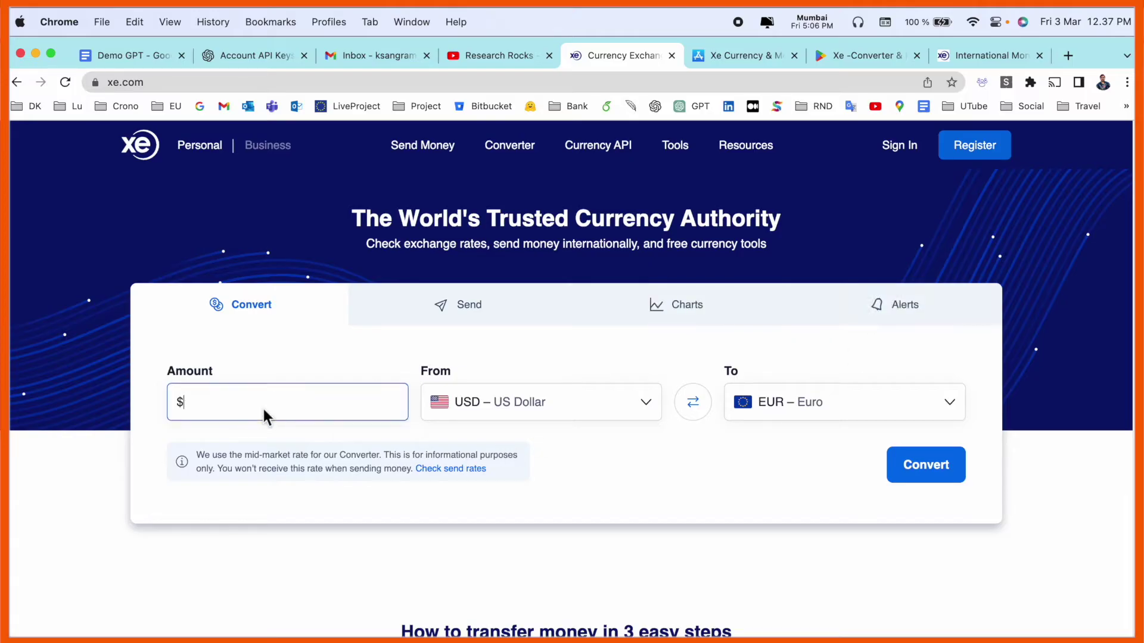
pyautogui.click(539, 402)
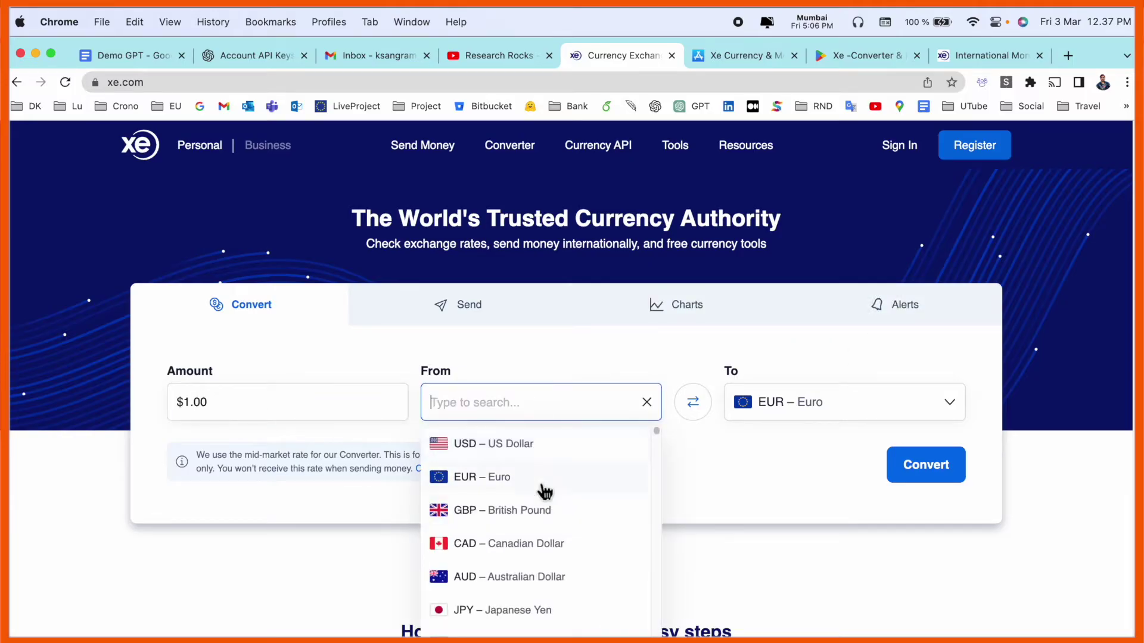
pyautogui.click(540, 478)
pyautogui.click(331, 414)
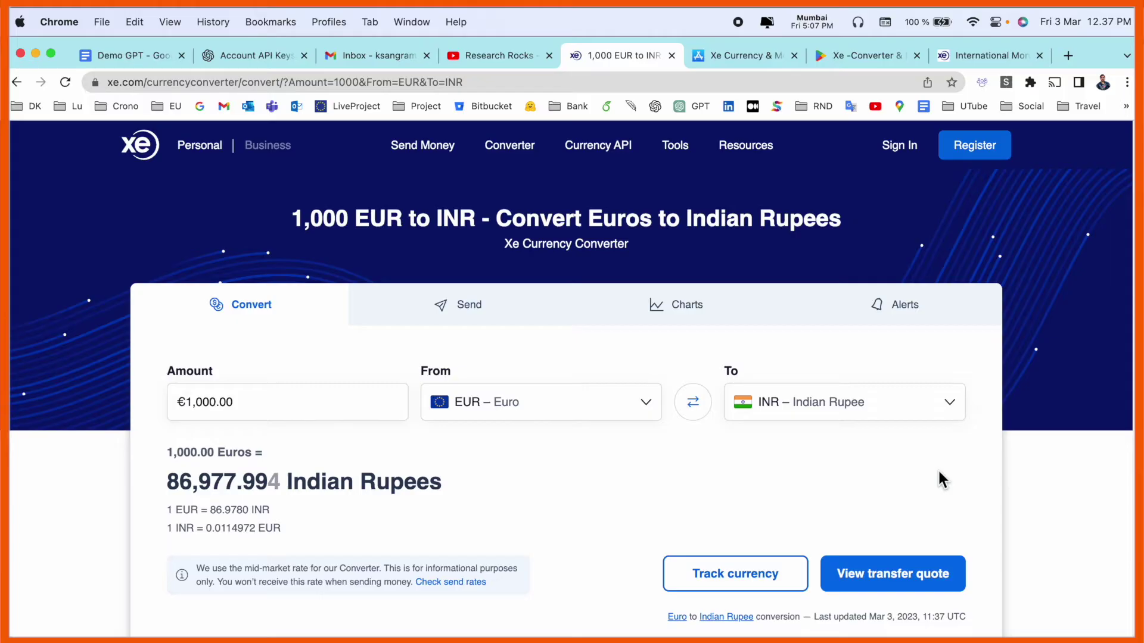
pyautogui.click(494, 328)
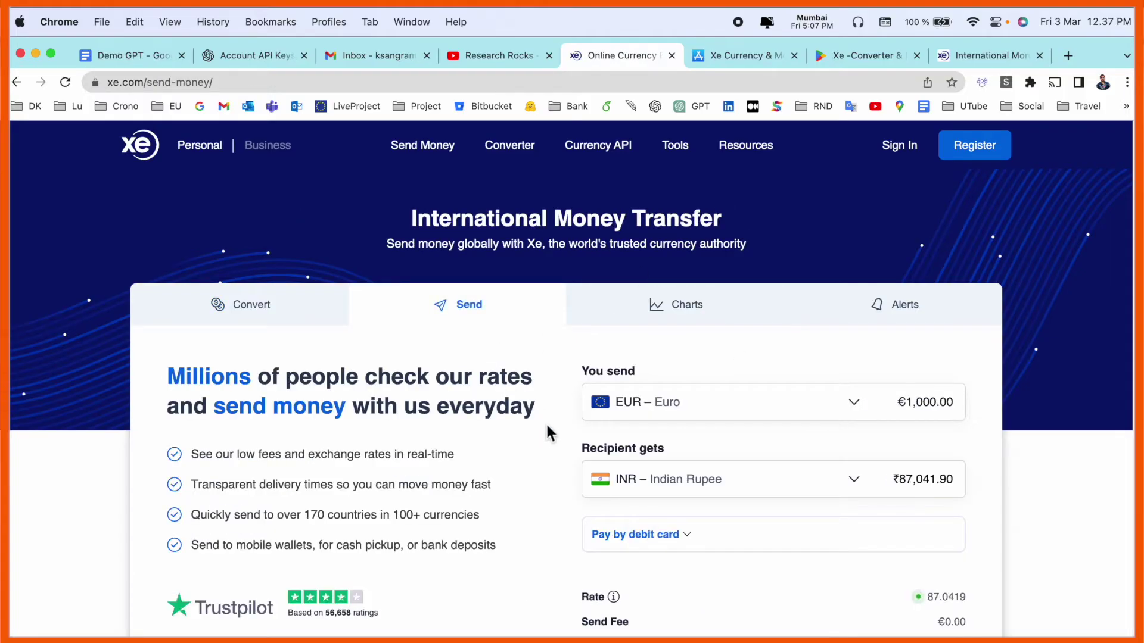
# Start a Money Transfer registration from the Register options.
pyautogui.scroll(-2, 545, 422)
pyautogui.scroll(2, 548, 423)
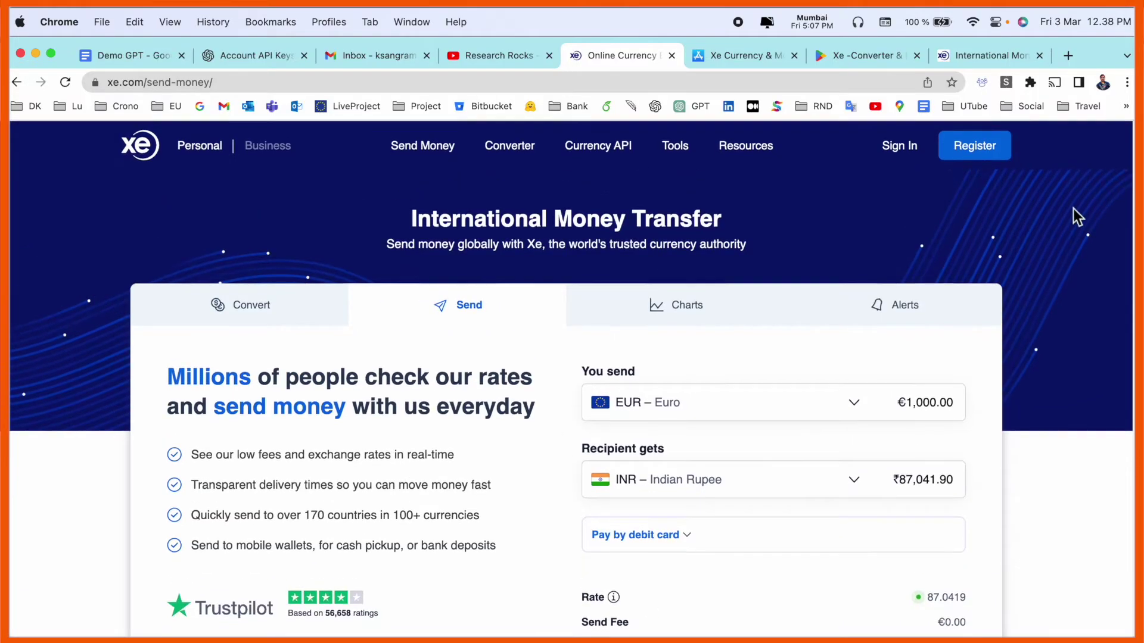
pyautogui.click(986, 158)
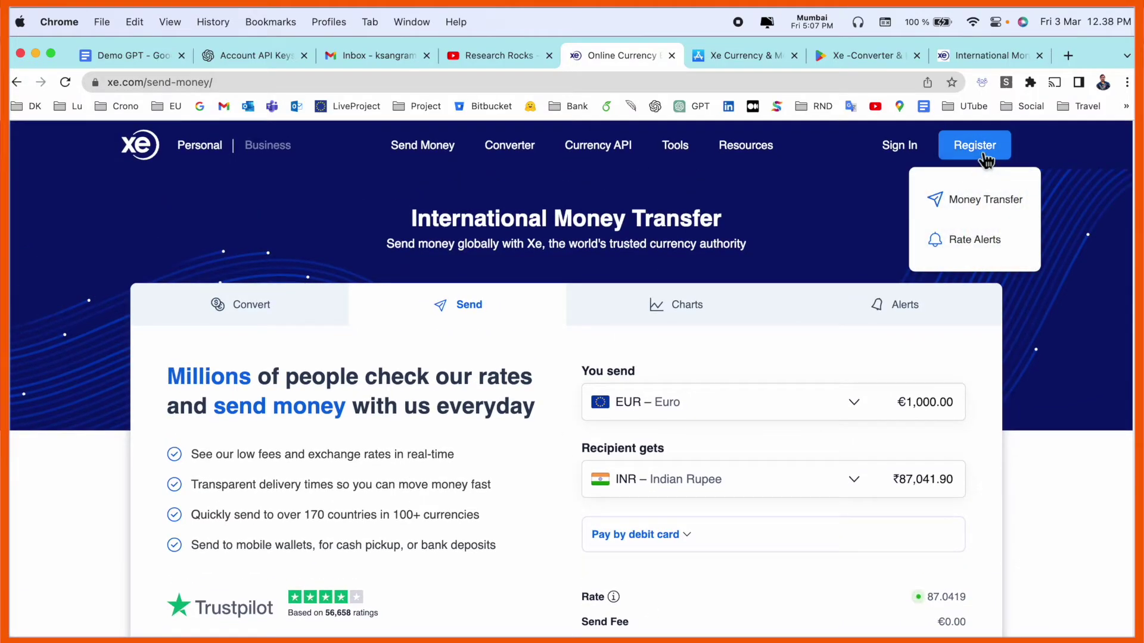
pyautogui.click(986, 218)
pyautogui.click(539, 398)
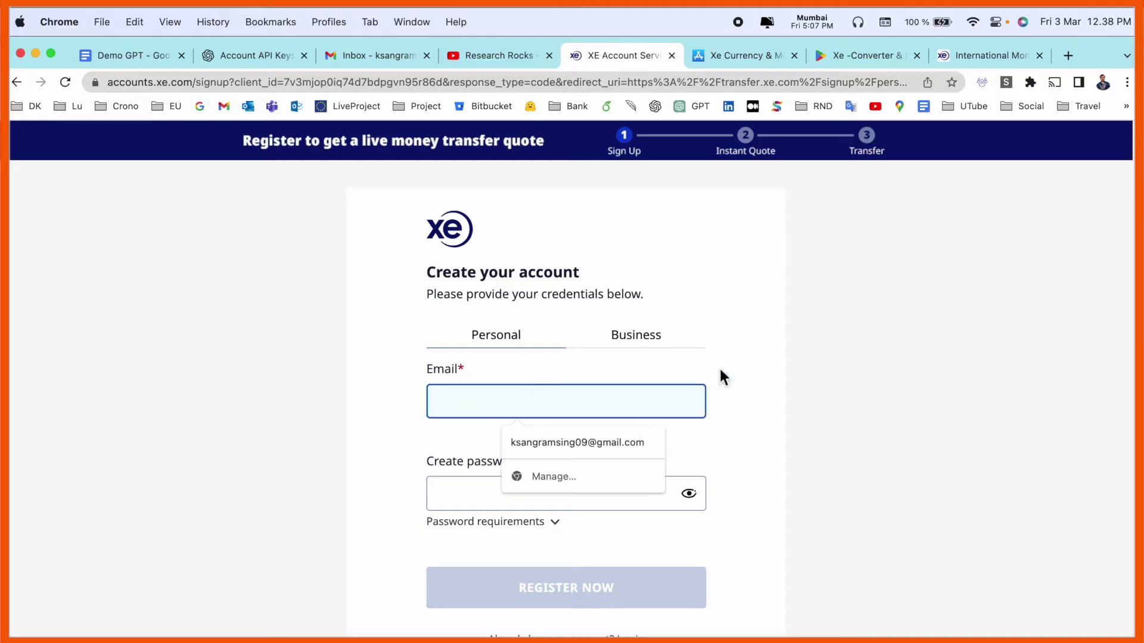
# Enter the account e-mail and password, submit, and choose the Business account option.
pyautogui.click(718, 366)
pyautogui.click(556, 409)
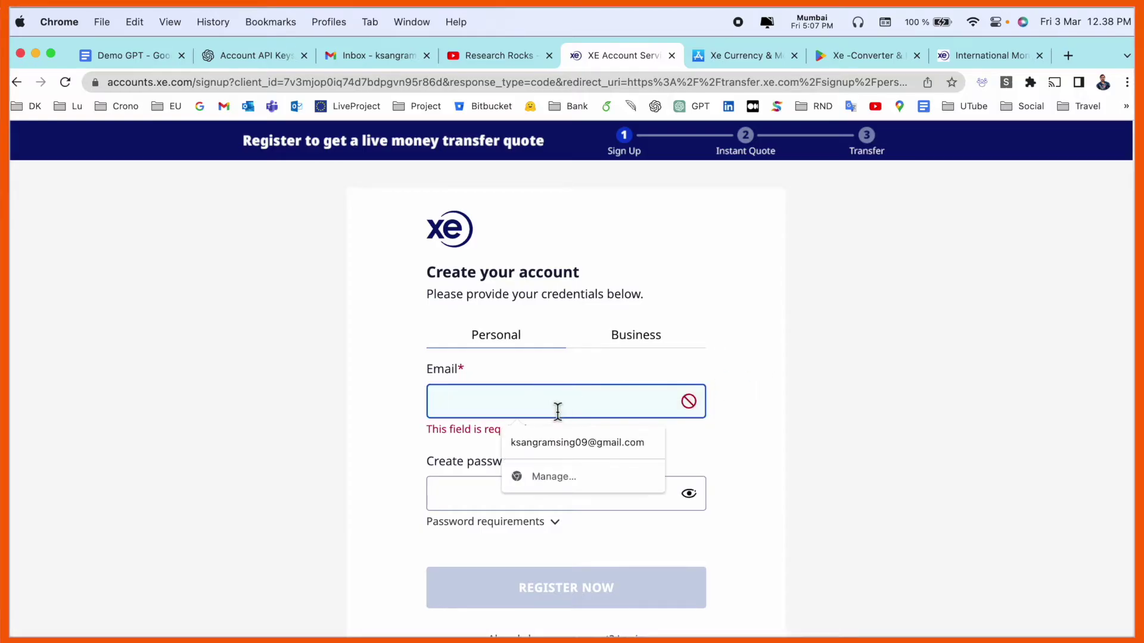
pyautogui.press('Tab')
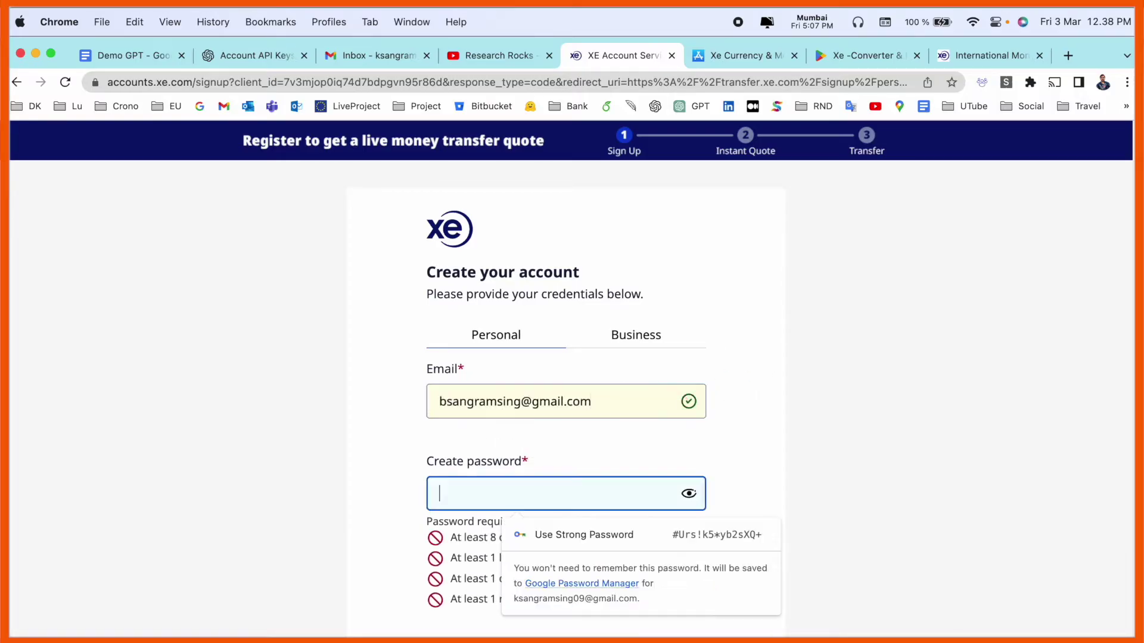
pyautogui.write('•••••••')
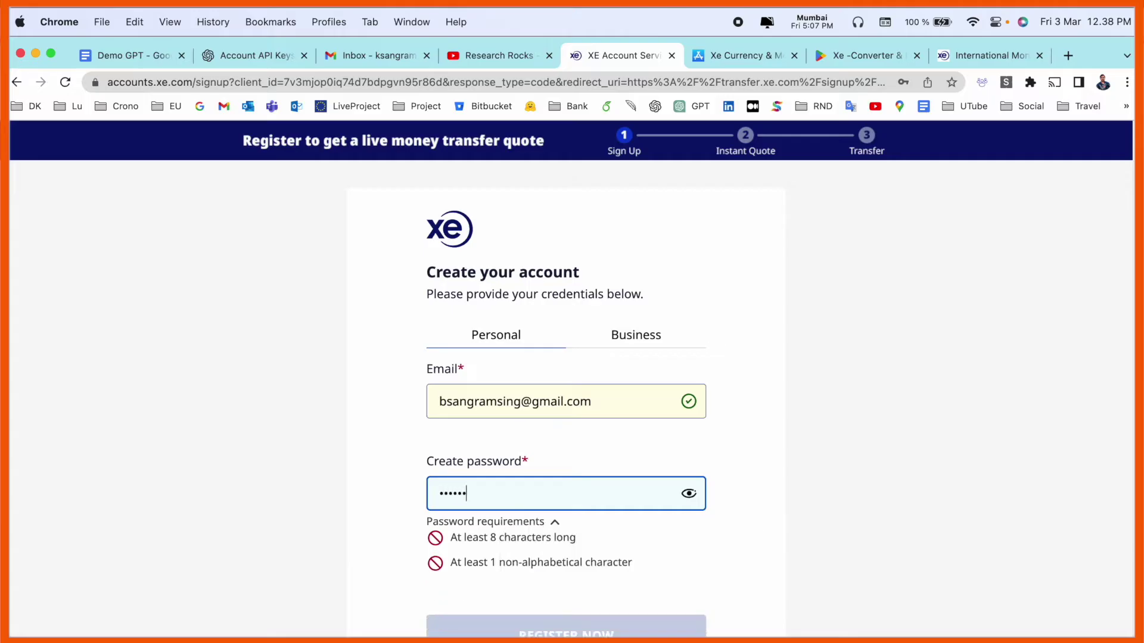
pyautogui.write('••')
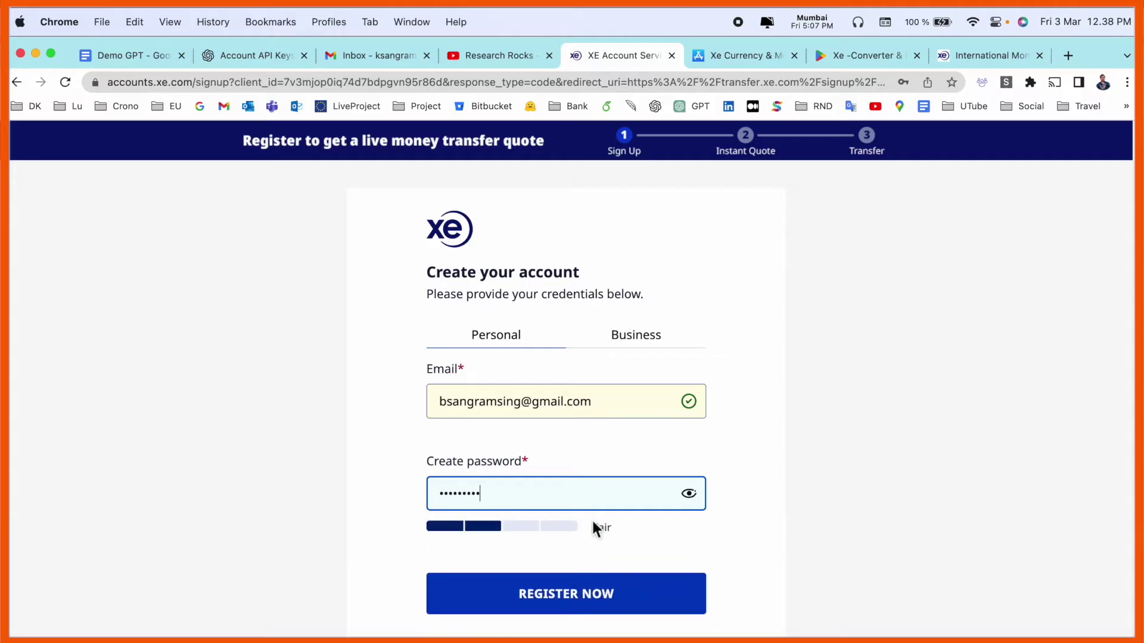
pyautogui.click(605, 597)
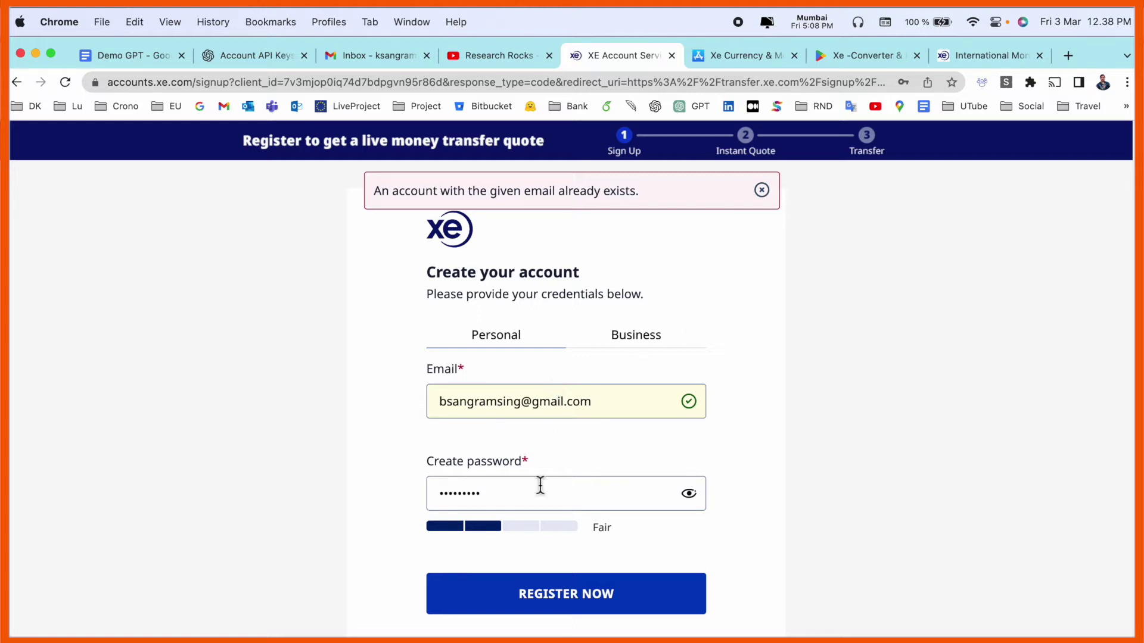
pyautogui.click(641, 336)
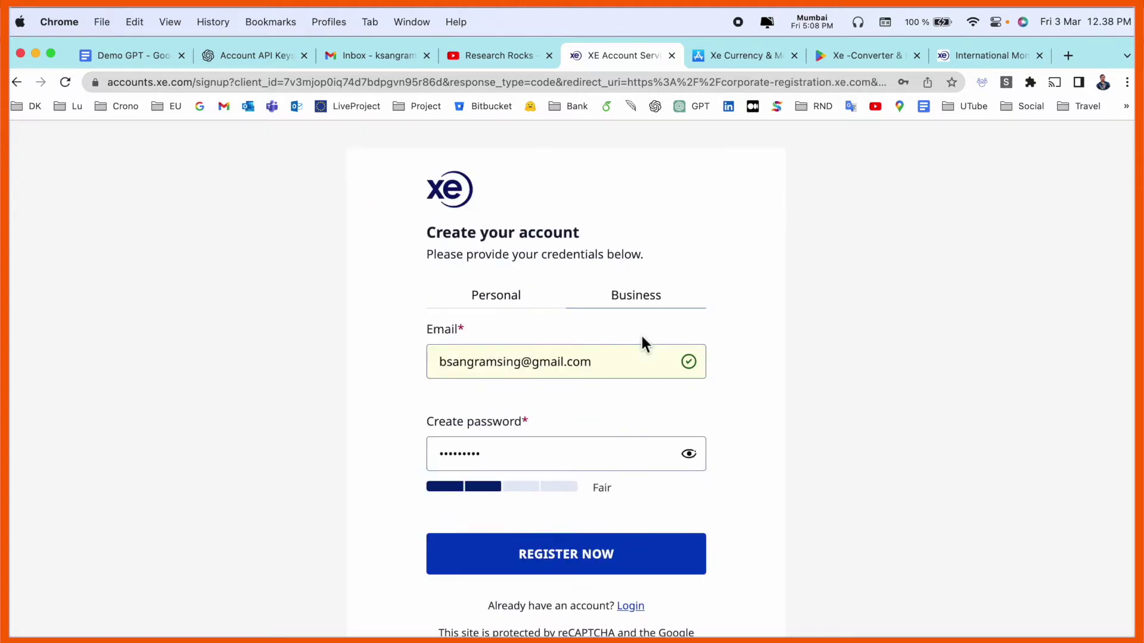
# Switch to a Personal account, register, and choose the country of residence.
pyautogui.click(507, 296)
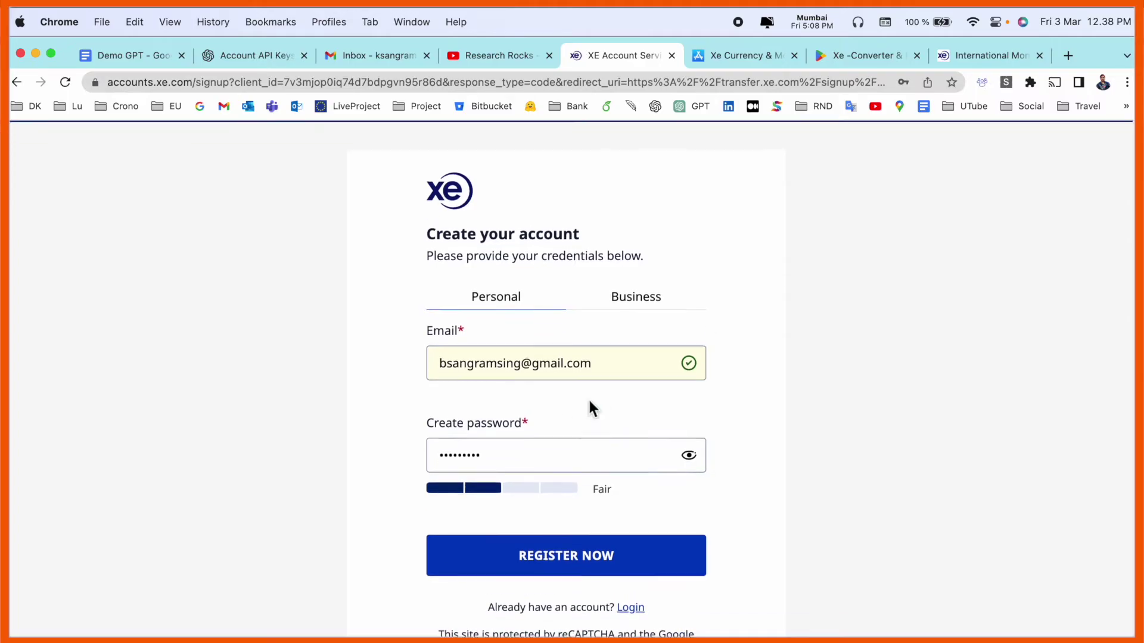
pyautogui.click(643, 552)
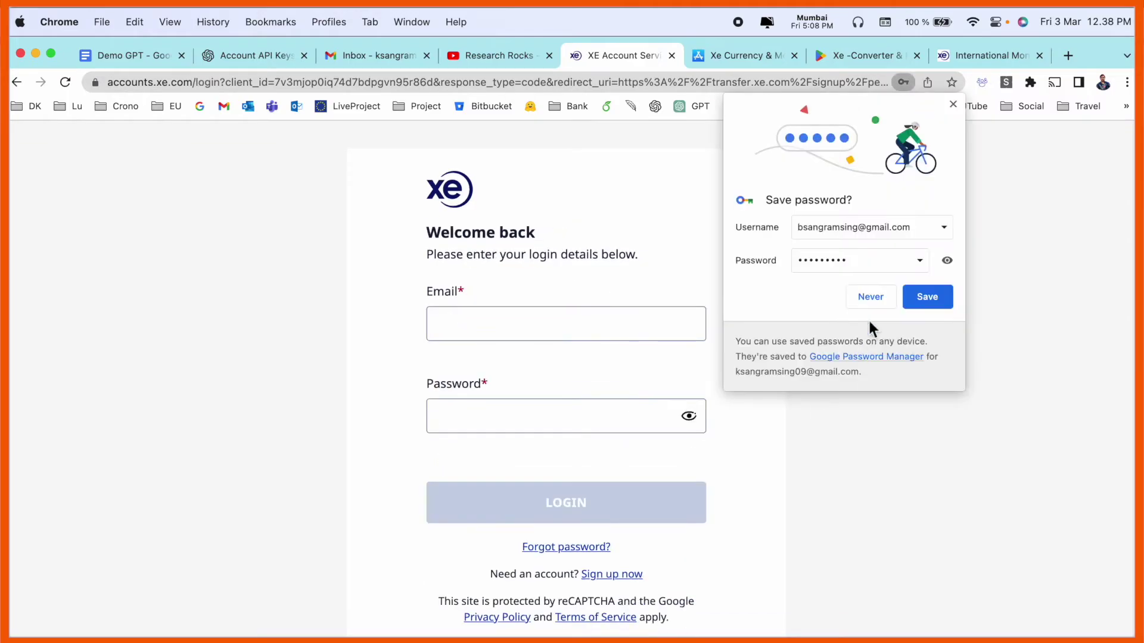
pyautogui.click(392, 285)
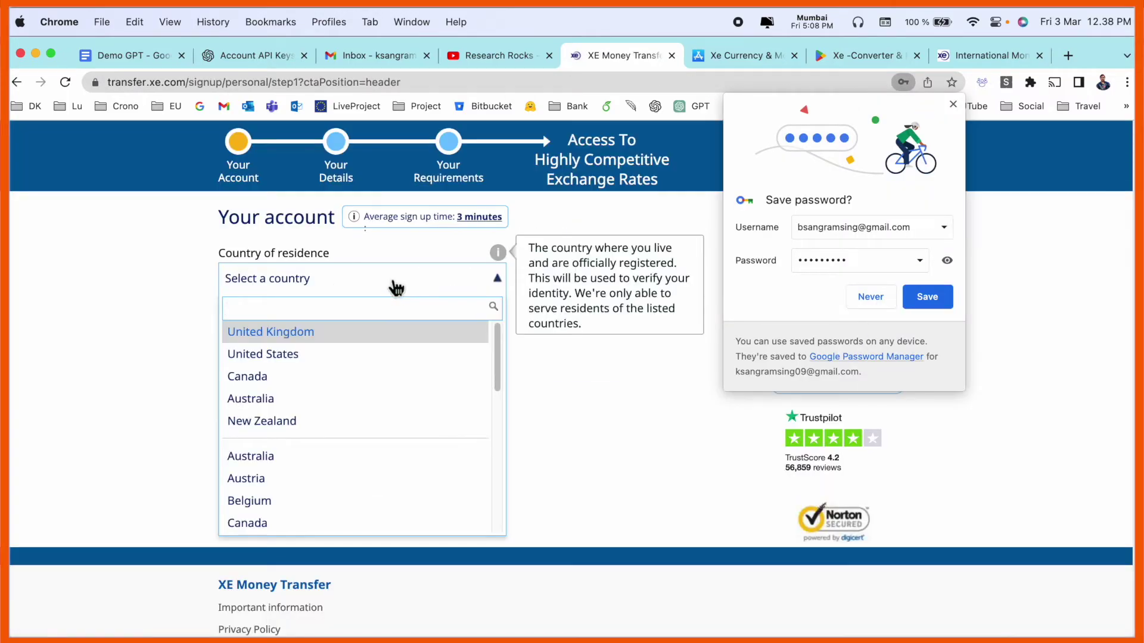
pyautogui.write('den')
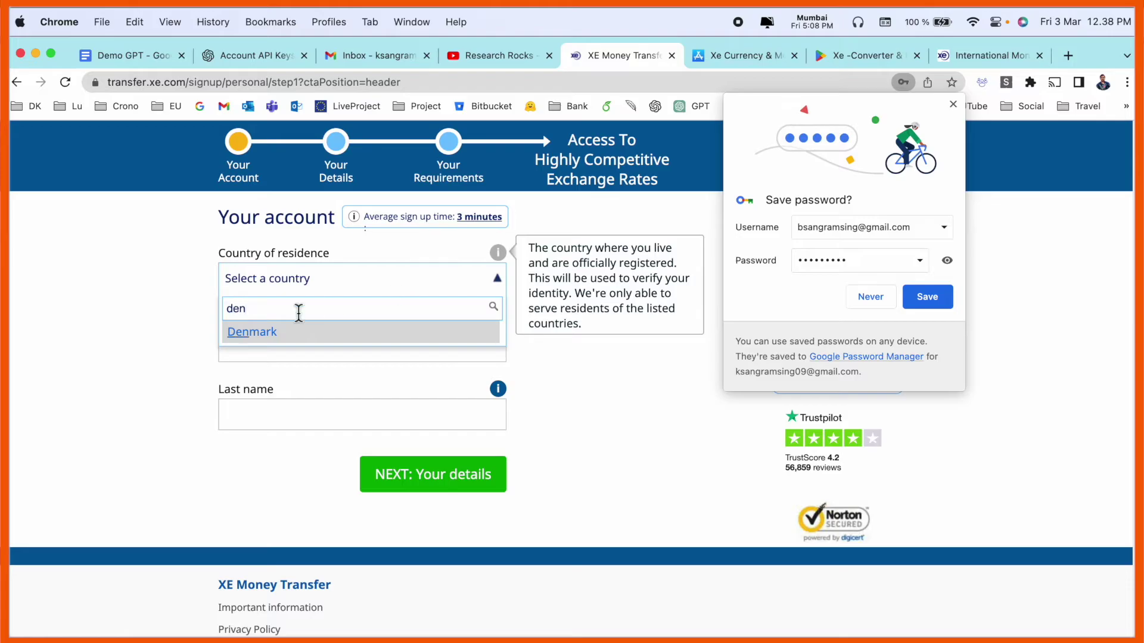
pyautogui.click(278, 338)
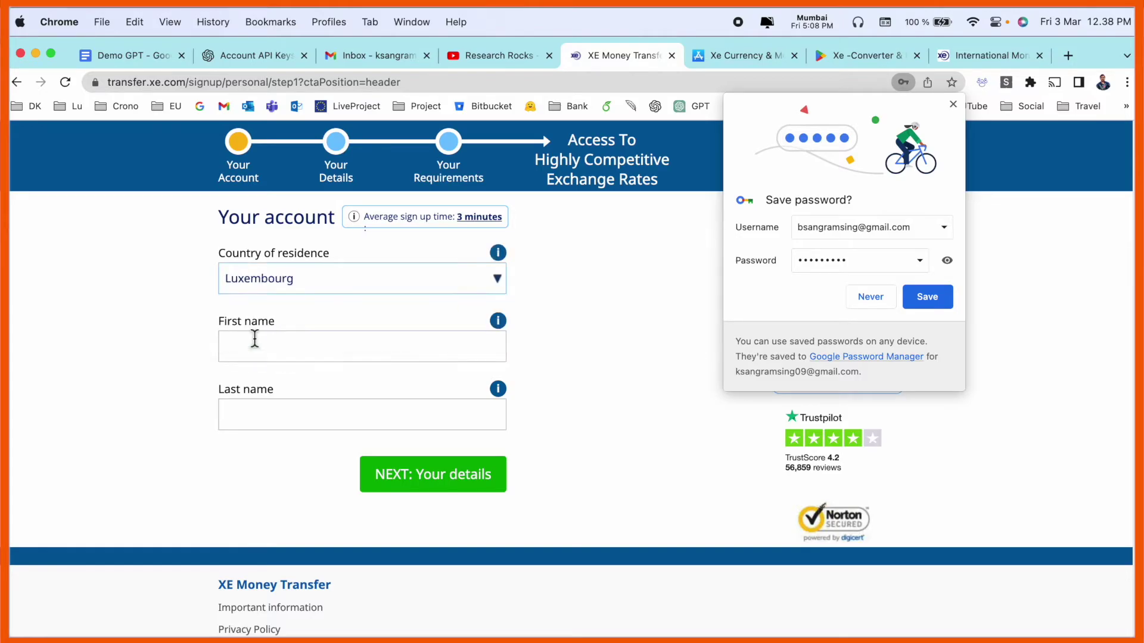
# Enter the holder's first and last name and continue to Your details.
pyautogui.click(317, 357)
pyautogui.press('Tab')
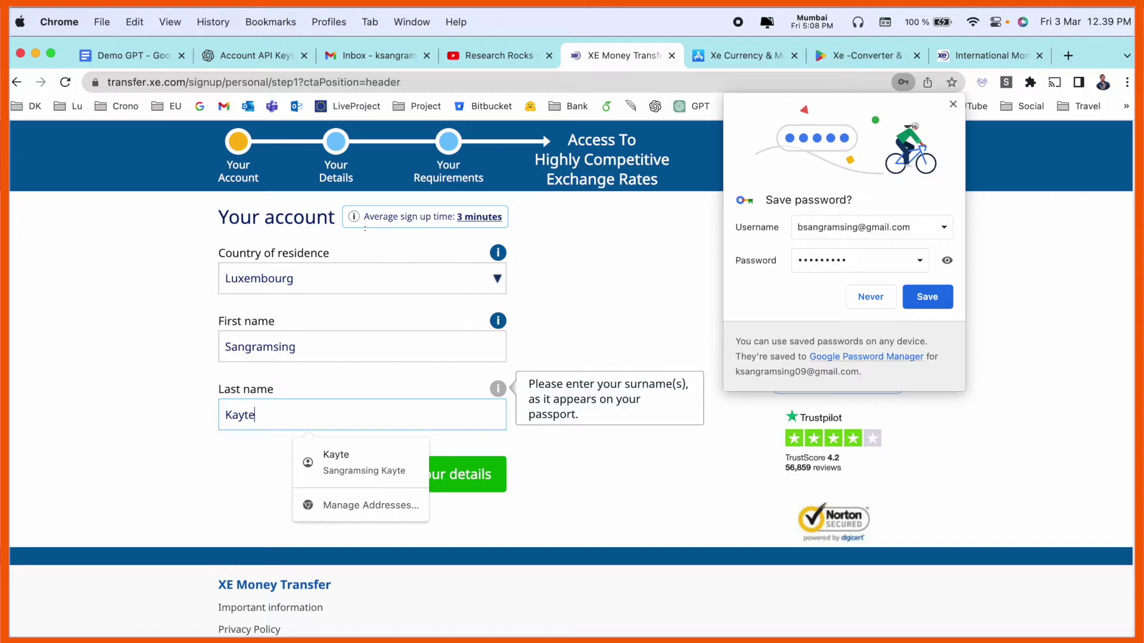
pyautogui.press('Return')
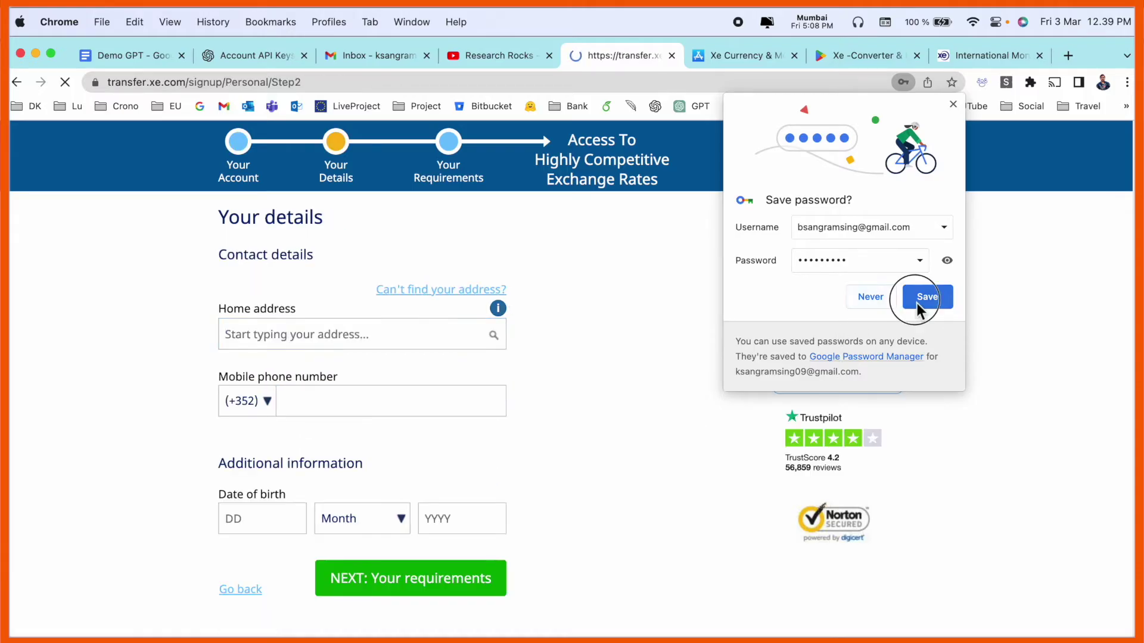
# Save the password and autofill the saved home address and phone, then continue.
pyautogui.click(920, 298)
pyautogui.click(294, 340)
pyautogui.click(381, 378)
pyautogui.scroll(-3, 586, 429)
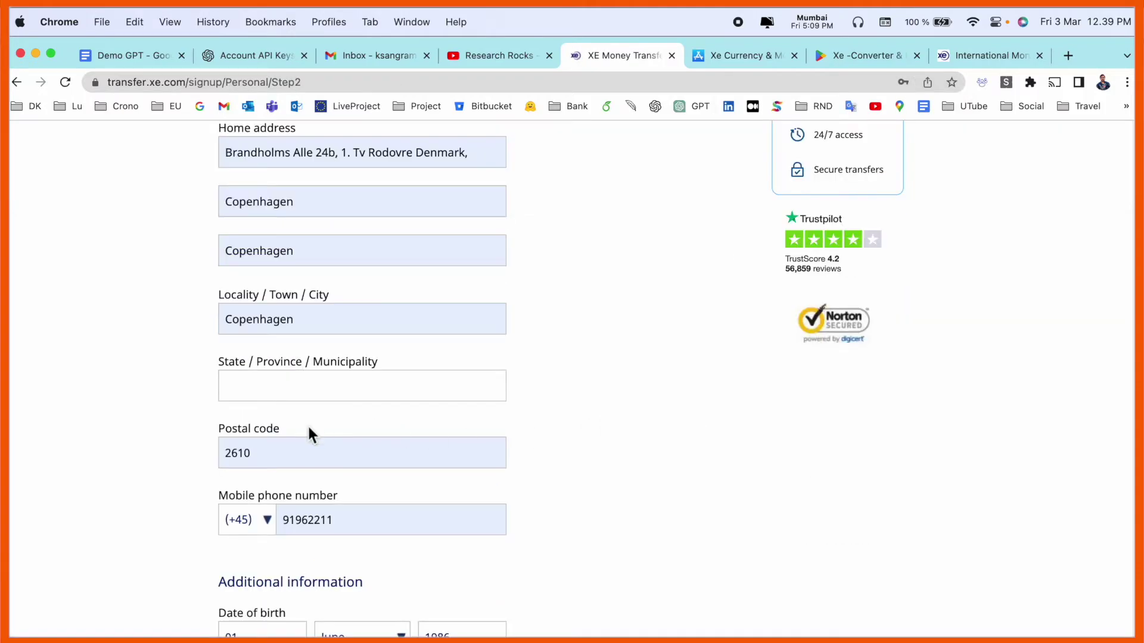
pyautogui.scroll(-3, 310, 424)
pyautogui.click(431, 485)
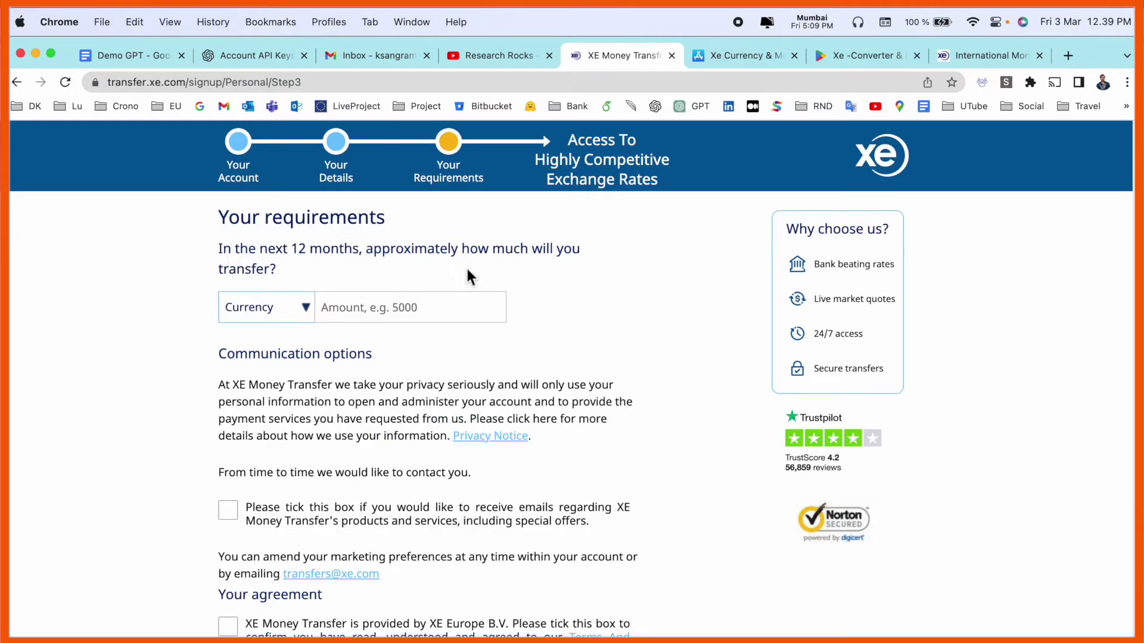
# Declare 15000 EUR of transfers, opt in to marketing, accept the terms, and open the account.
pyautogui.click(306, 317)
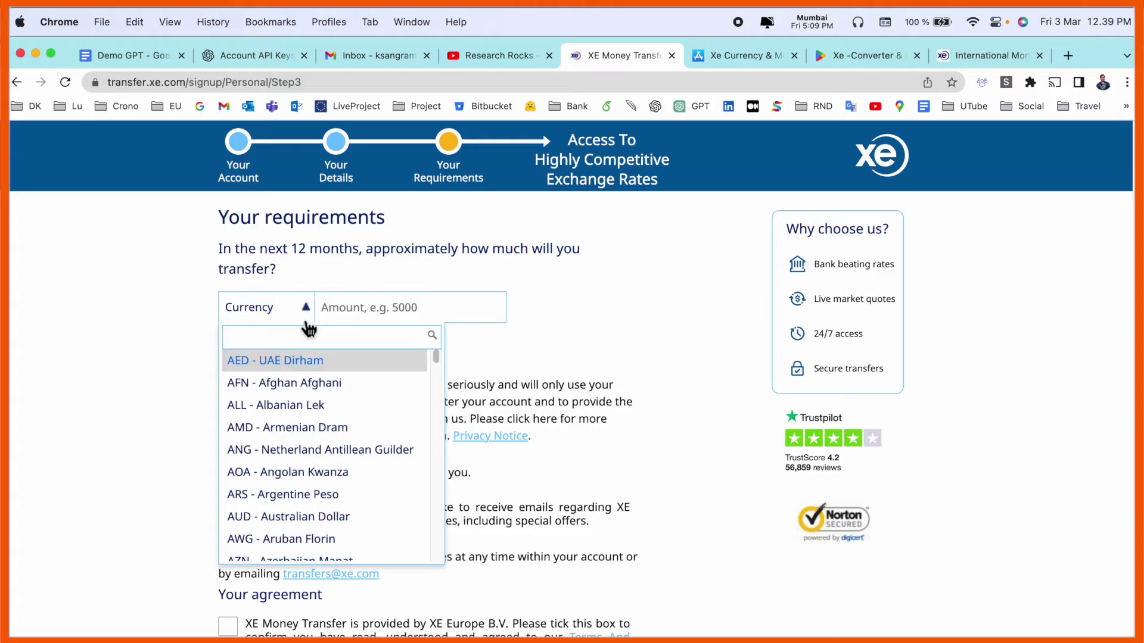
pyautogui.write('eu')
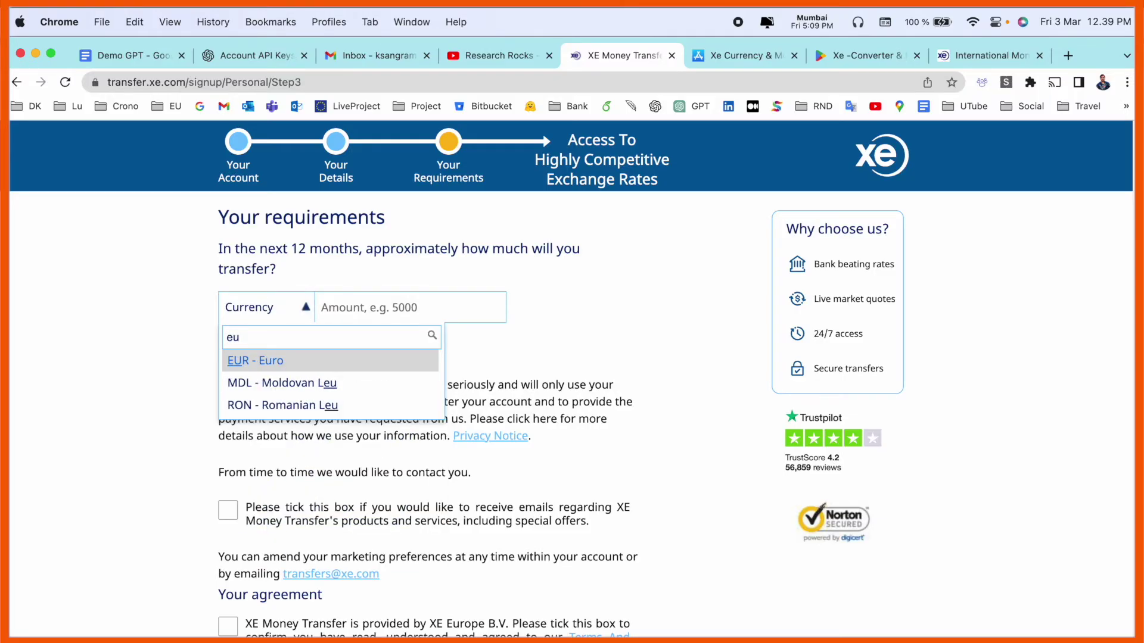
pyautogui.click(279, 365)
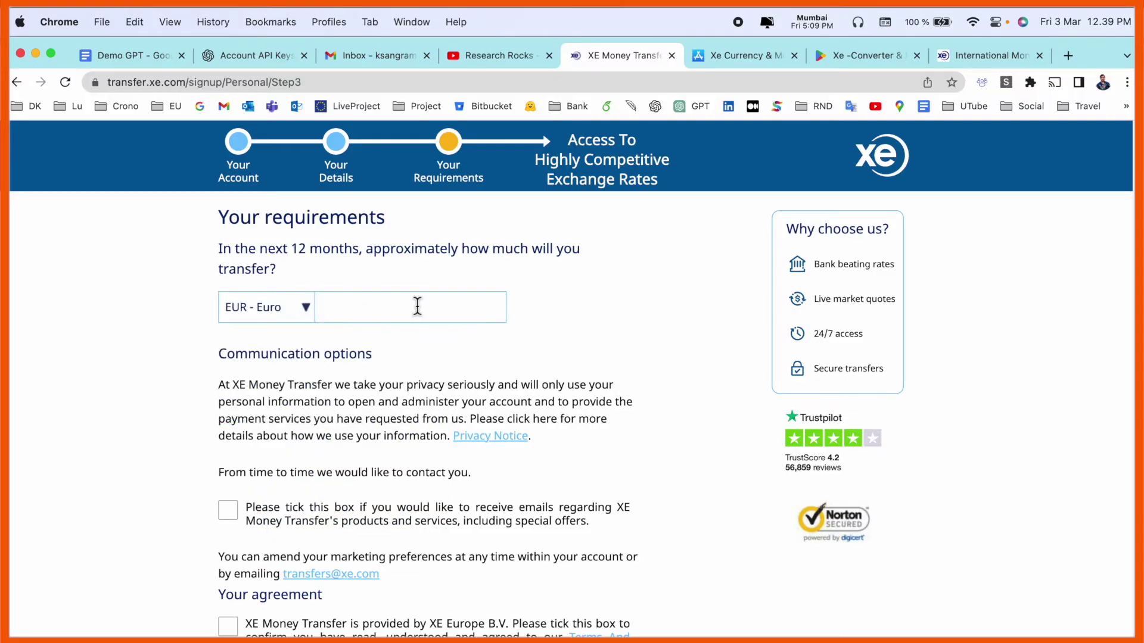
pyautogui.click(417, 306)
pyautogui.write('15000')
pyautogui.click(228, 510)
pyautogui.click(227, 626)
pyautogui.scroll(-3, 398, 578)
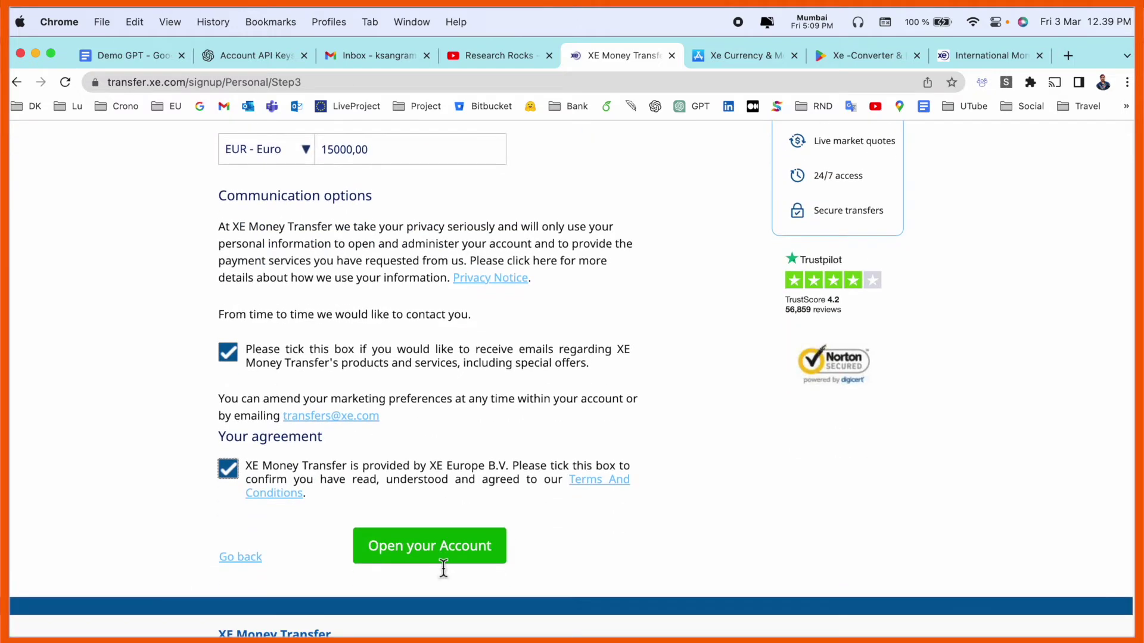
pyautogui.click(451, 563)
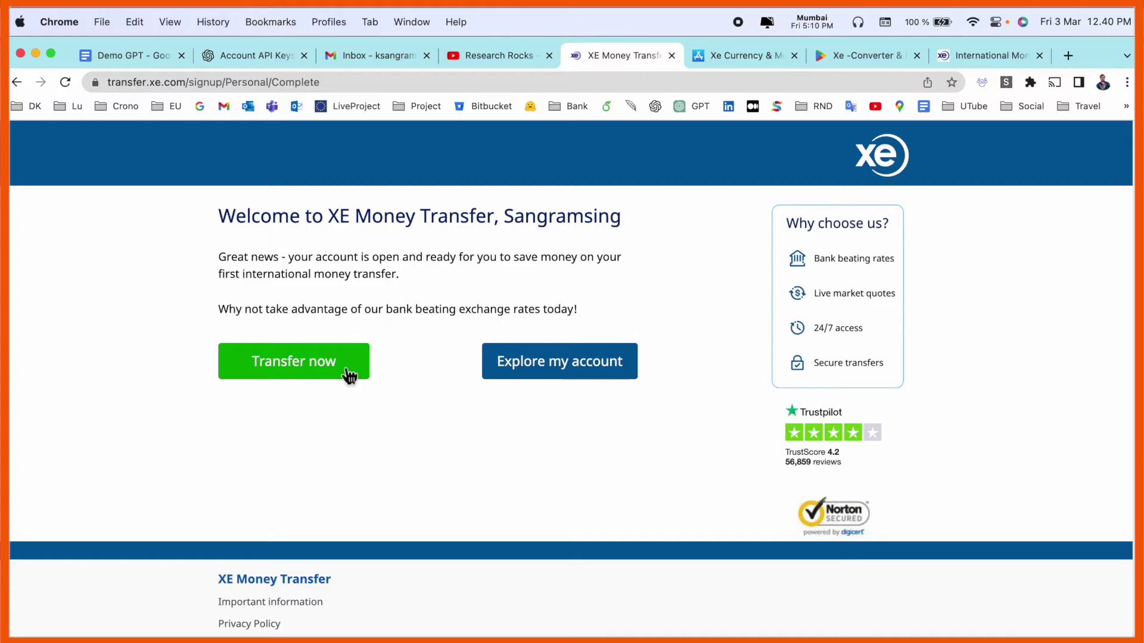
# Verify the account by SMS code to the registered phone number, then start sending money.
pyautogui.click(304, 375)
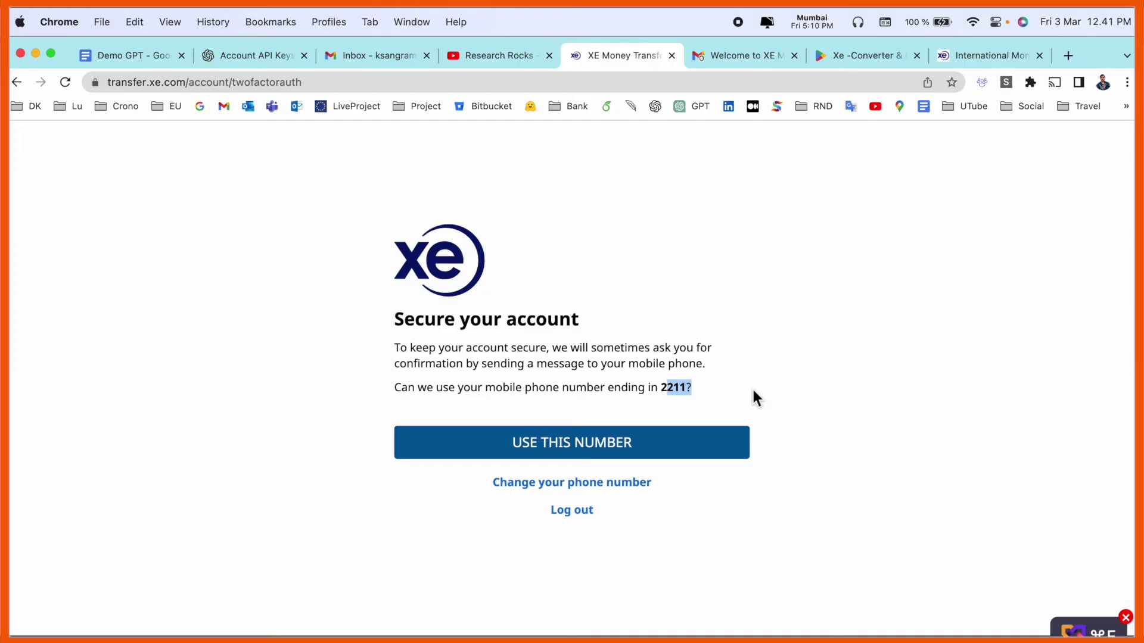
pyautogui.click(517, 447)
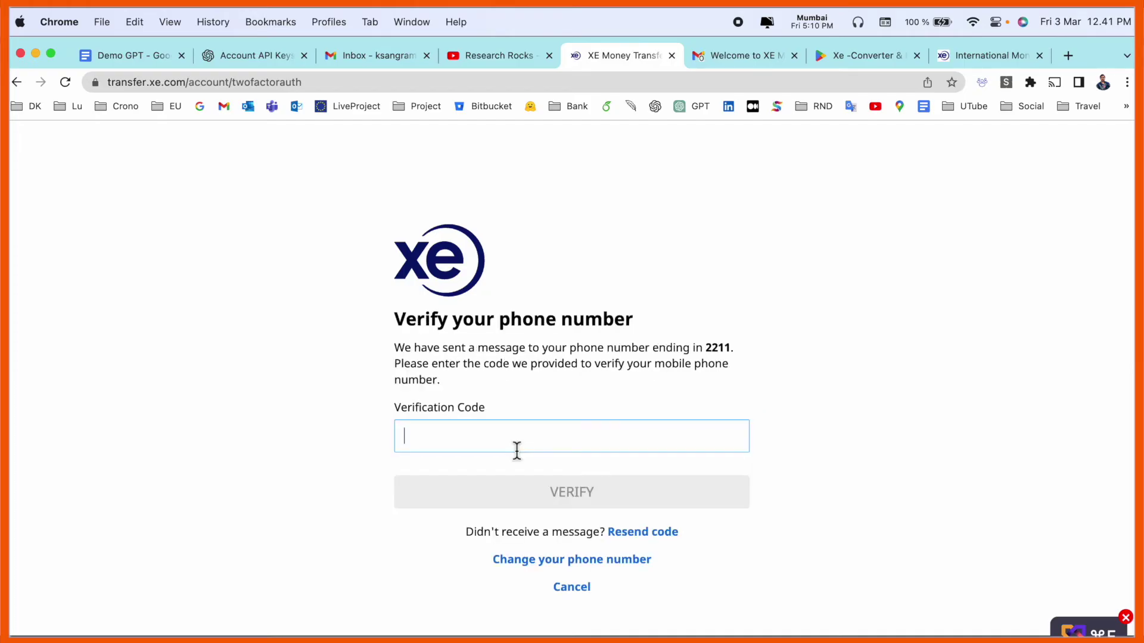
pyautogui.click(597, 490)
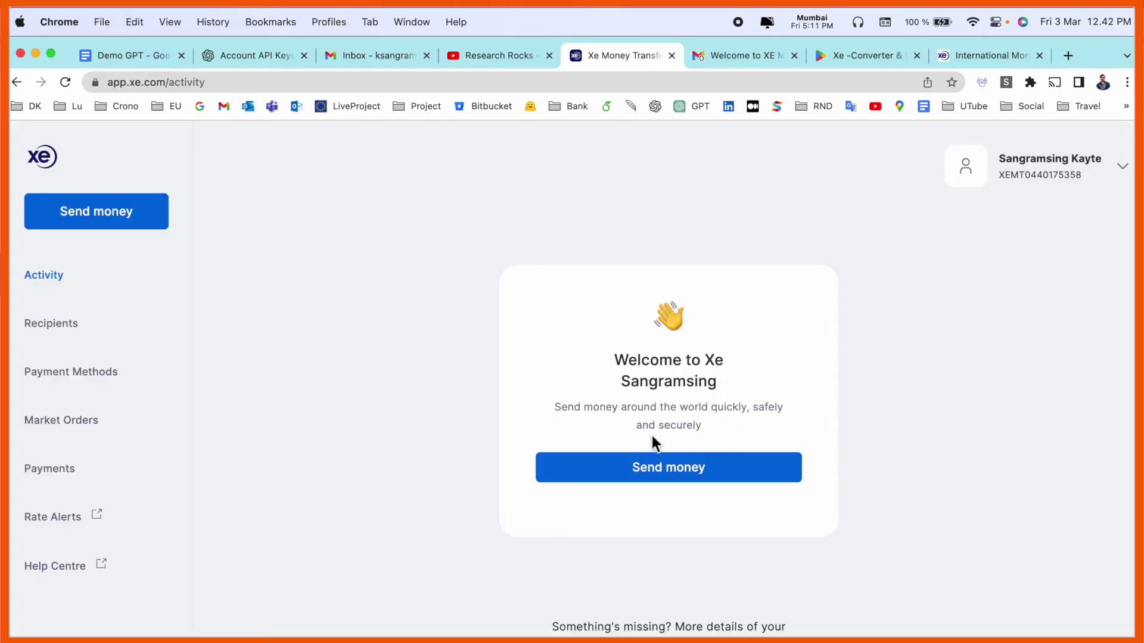
pyautogui.click(655, 468)
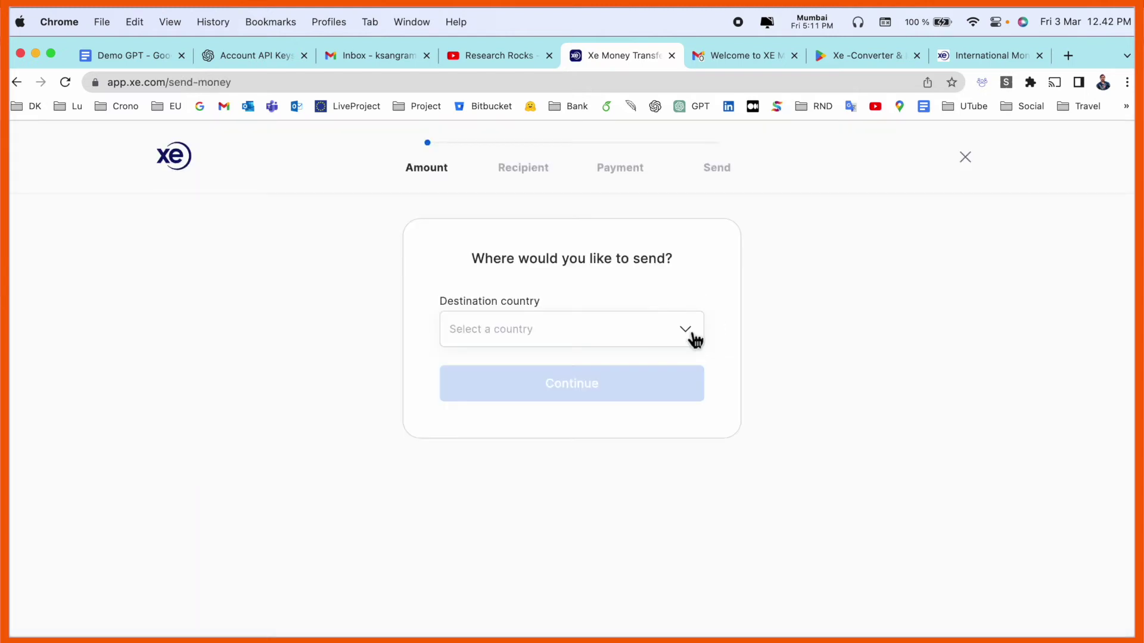
# Choose India as the destination and set the send amount to 1000 EUR.
pyautogui.click(692, 337)
pyautogui.scroll(-20, 572, 501)
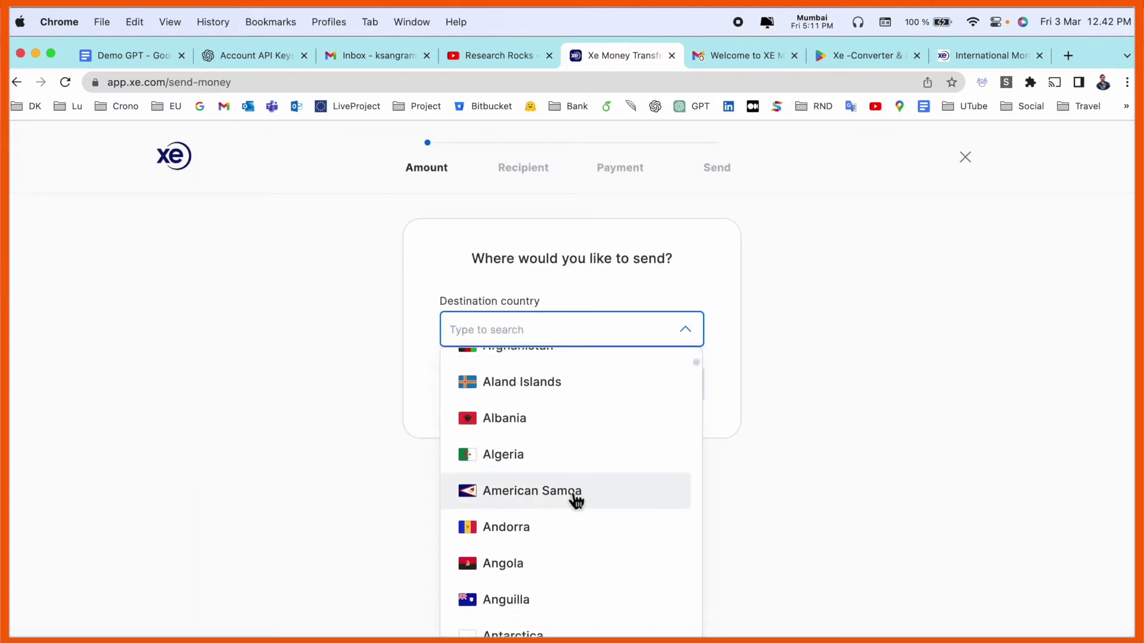
pyautogui.scroll(-3, 575, 500)
pyautogui.write('ind')
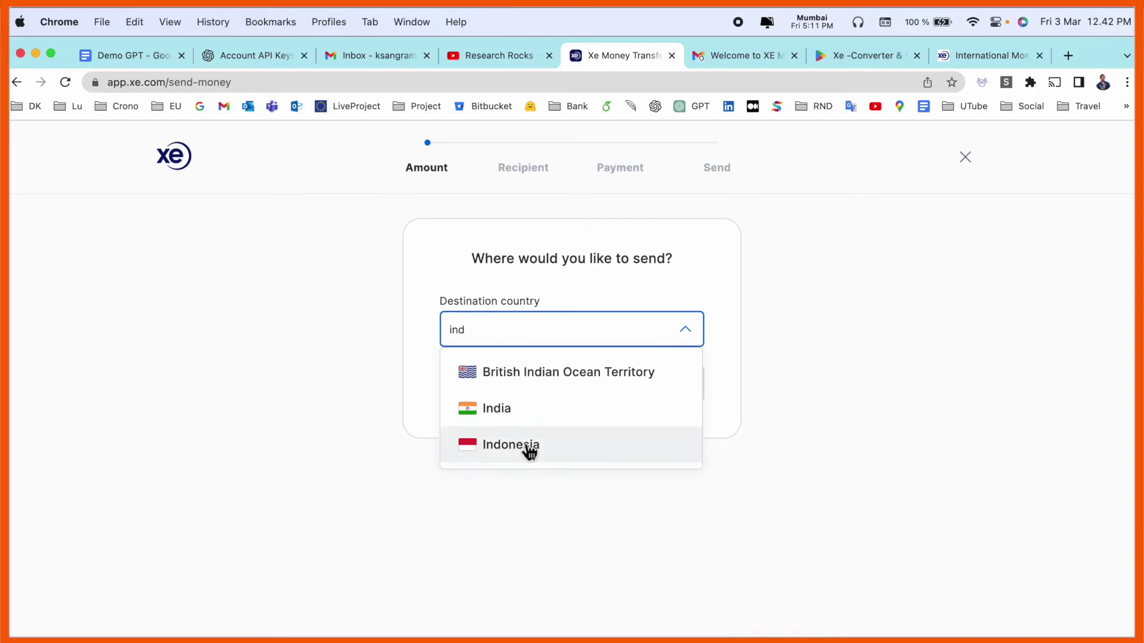
pyautogui.click(524, 406)
pyautogui.moveTo(450, 327); pyautogui.dragTo(543, 324)
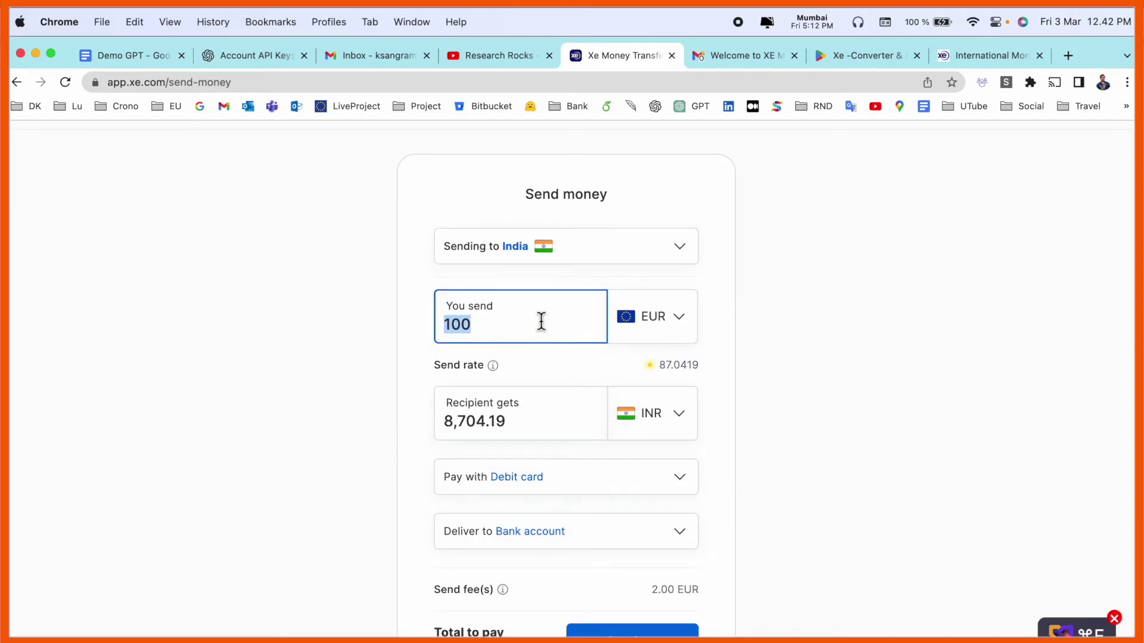
pyautogui.write('1000')
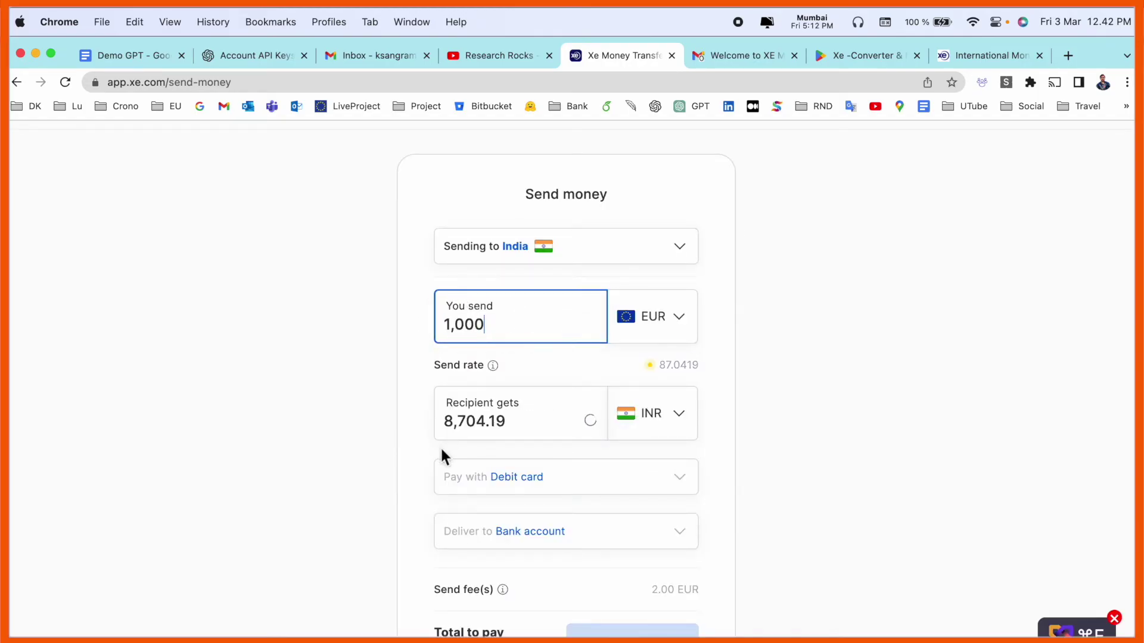
# Keep Debit card payment and Bank account delivery, and continue to the recipient step.
pyautogui.scroll(-1, 470, 446)
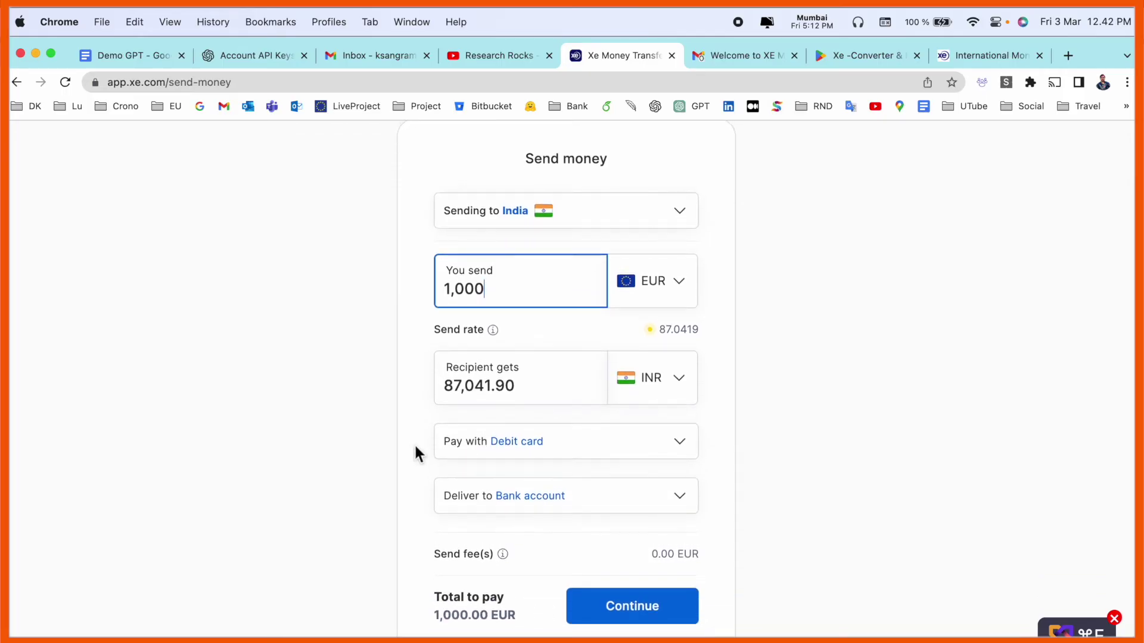
pyautogui.click(668, 454)
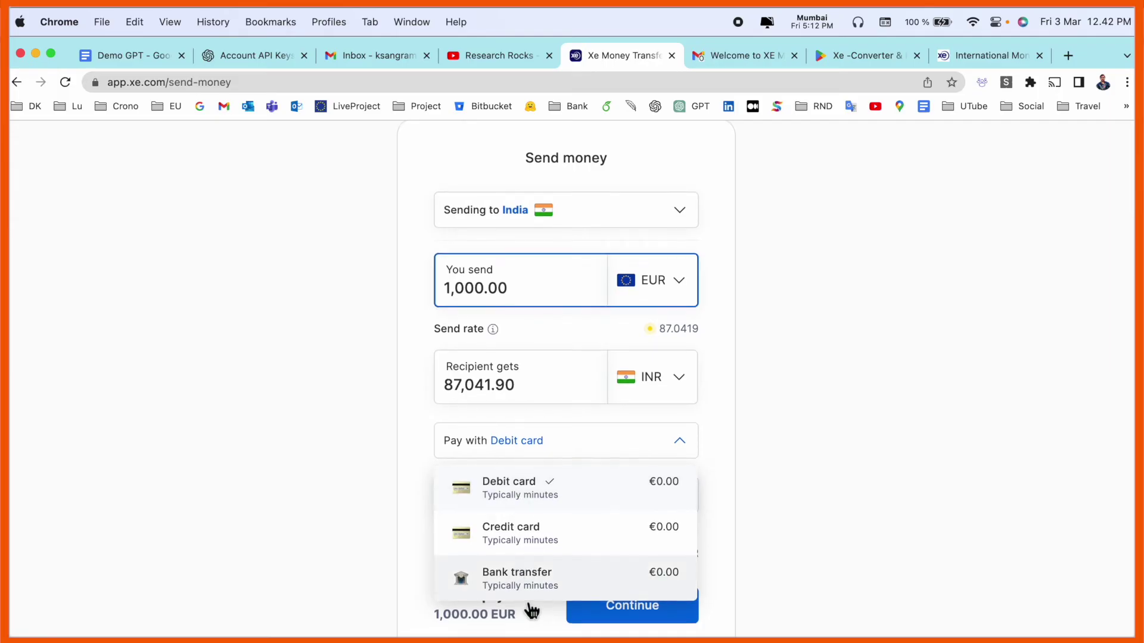
pyautogui.click(526, 503)
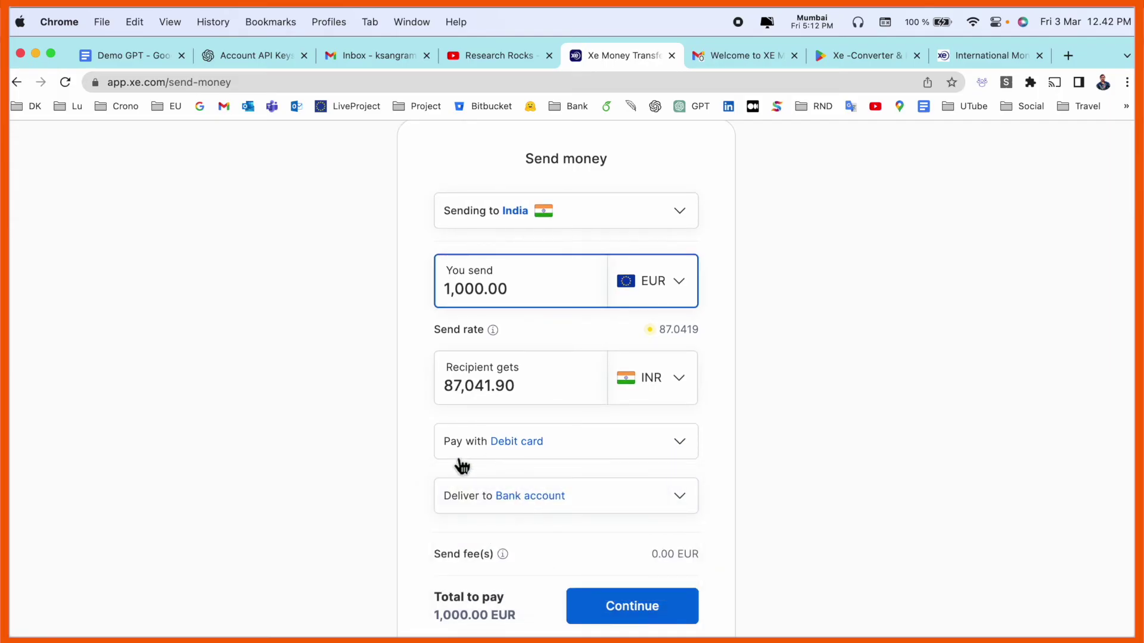
pyautogui.click(546, 510)
pyautogui.click(529, 545)
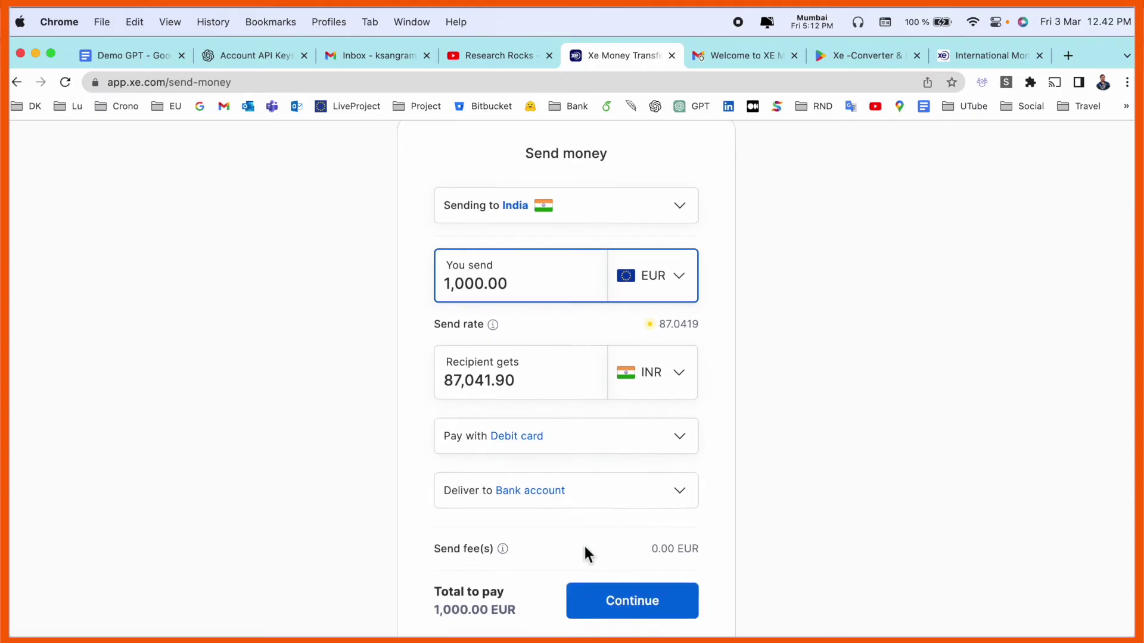
pyautogui.click(653, 618)
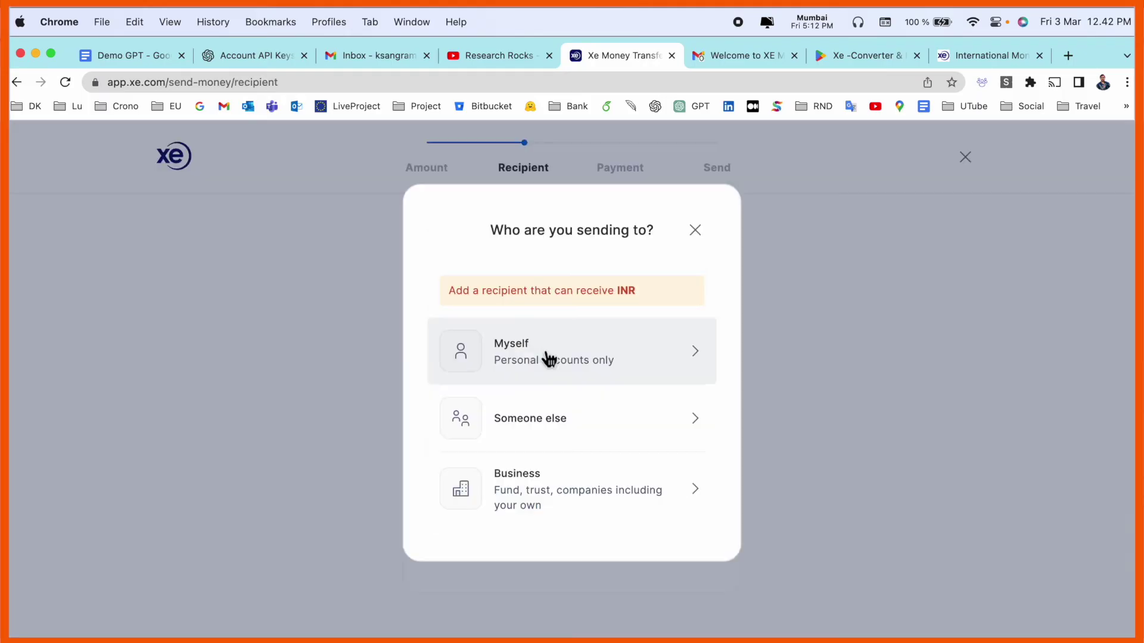
# Make myself the recipient with EMI payments as the transfer reason.
pyautogui.click(544, 358)
pyautogui.click(520, 423)
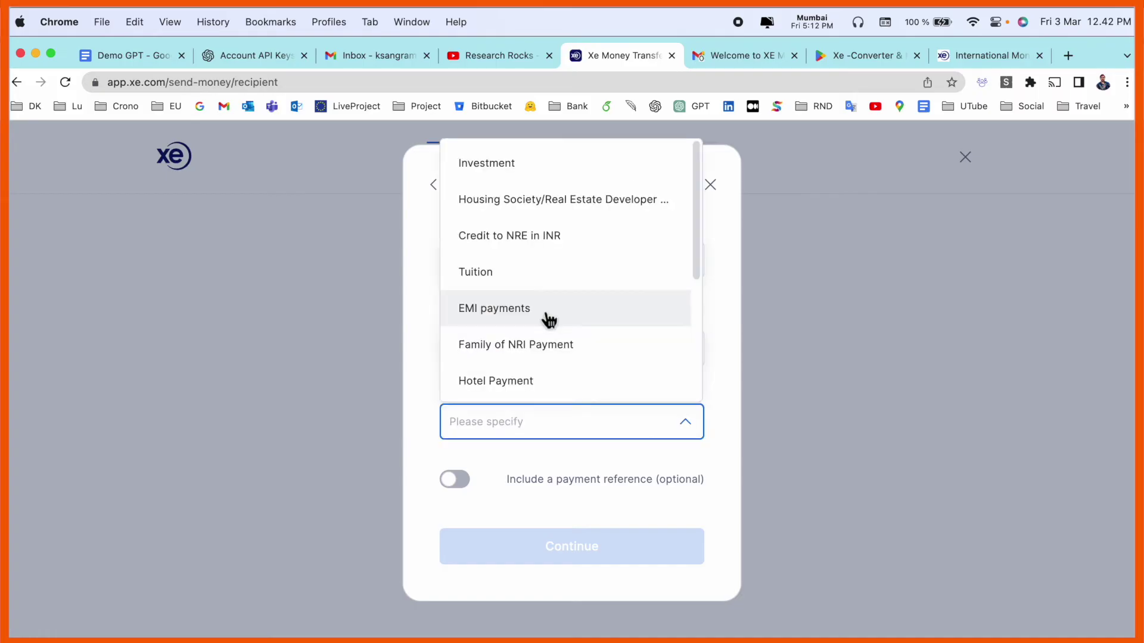
pyautogui.click(529, 309)
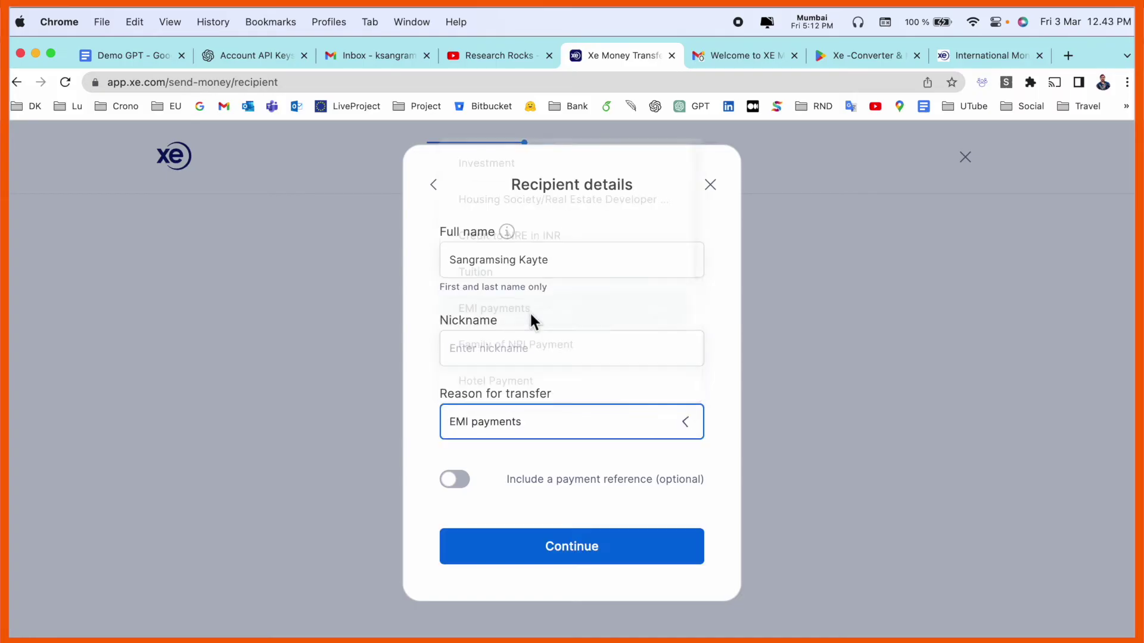
pyautogui.click(602, 534)
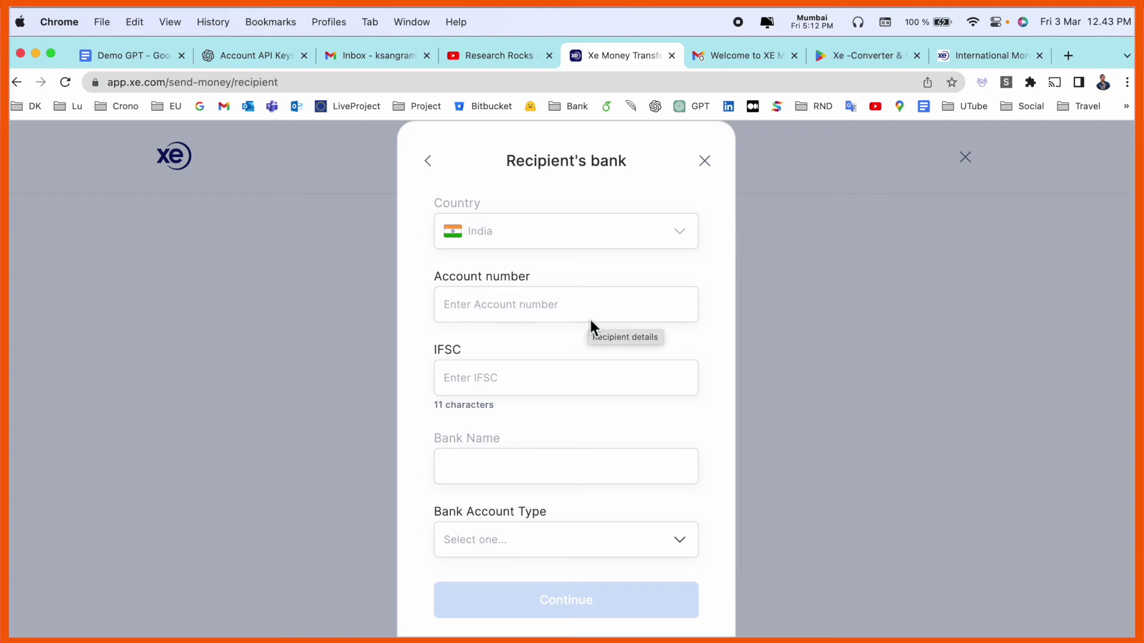
# Enter the recipient's ICICI account number and IFSC, and choose the bank account type.
pyautogui.click(586, 317)
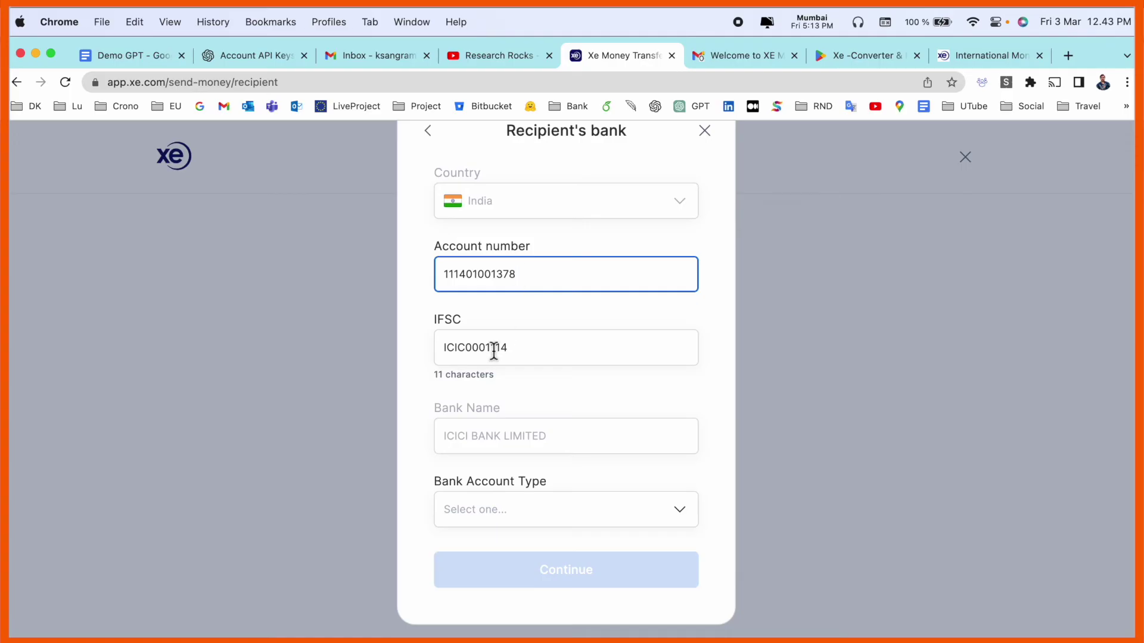
pyautogui.click(491, 440)
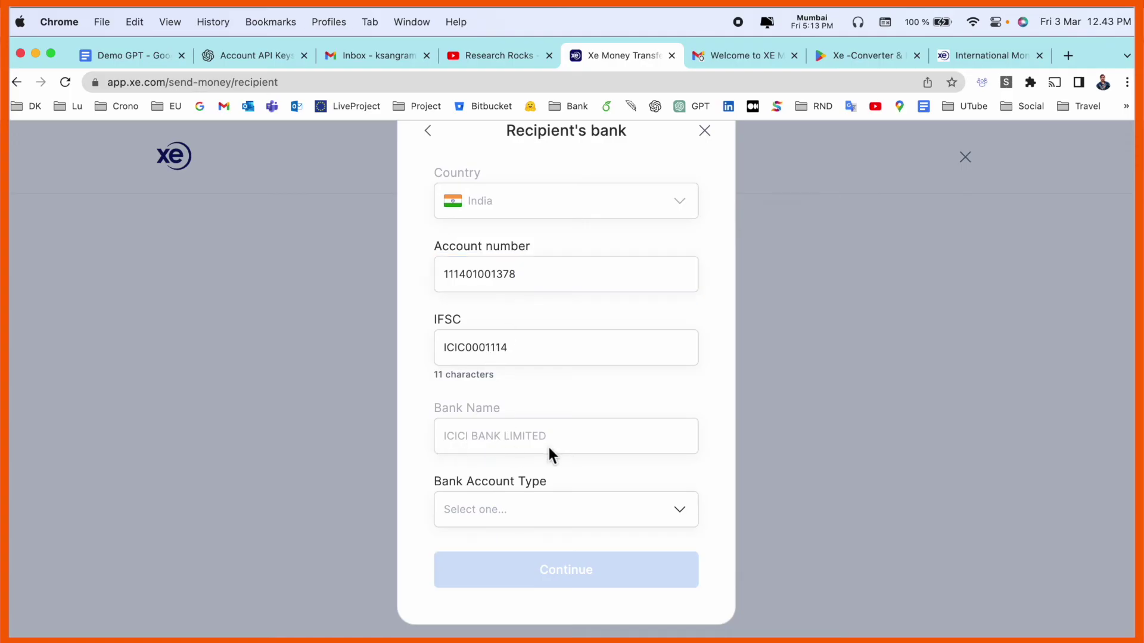
pyautogui.click(582, 511)
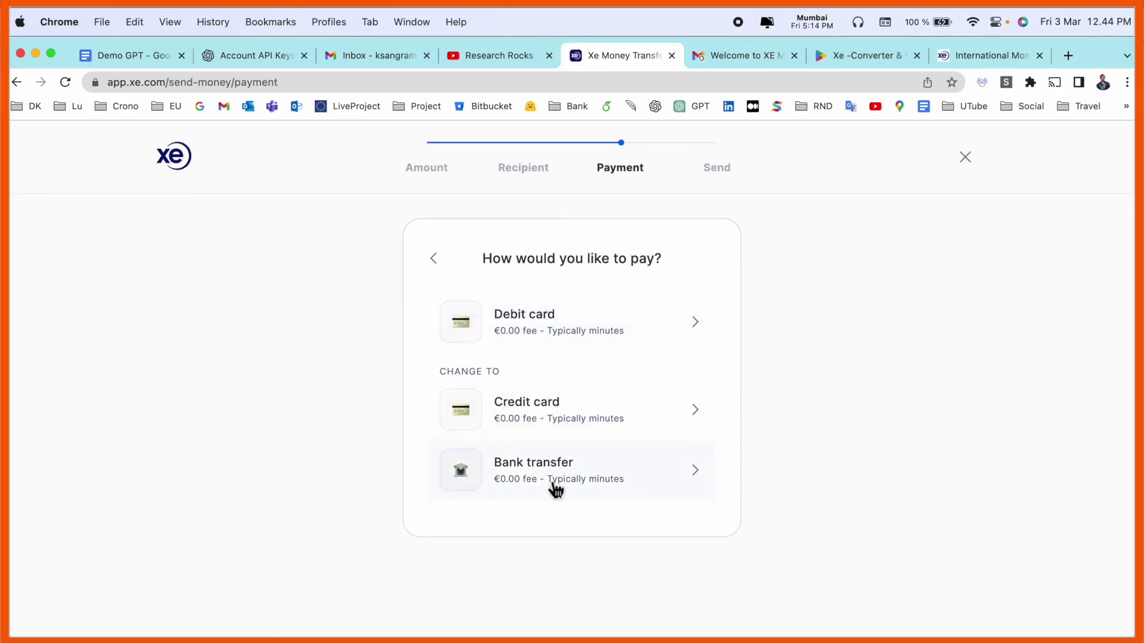
pyautogui.click(551, 333)
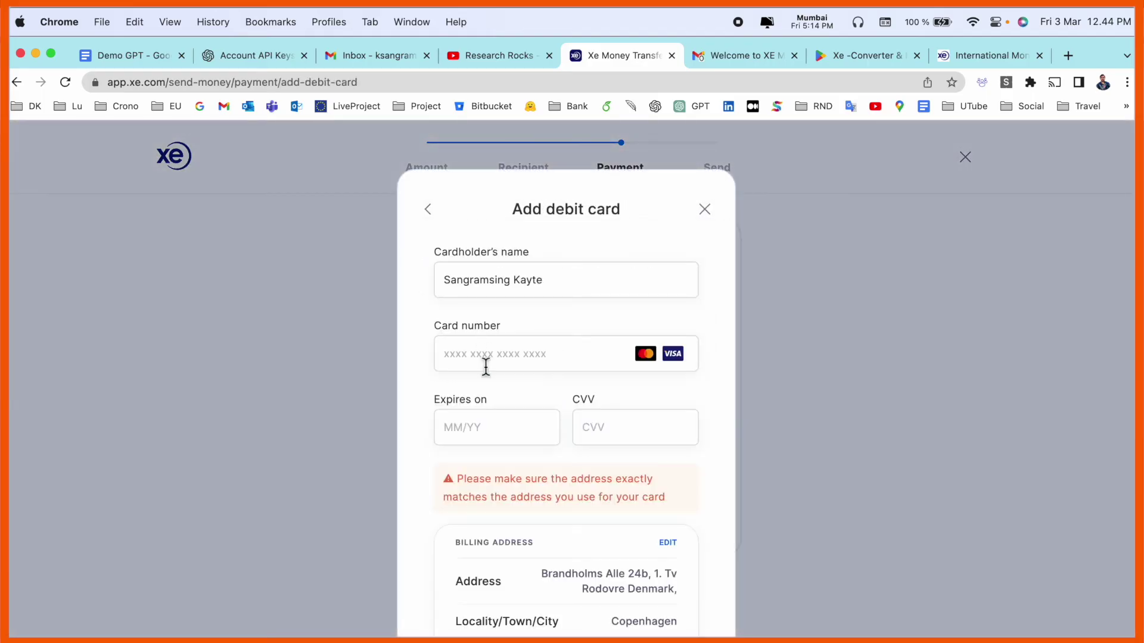
pyautogui.click(486, 366)
pyautogui.scroll(-3, 486, 367)
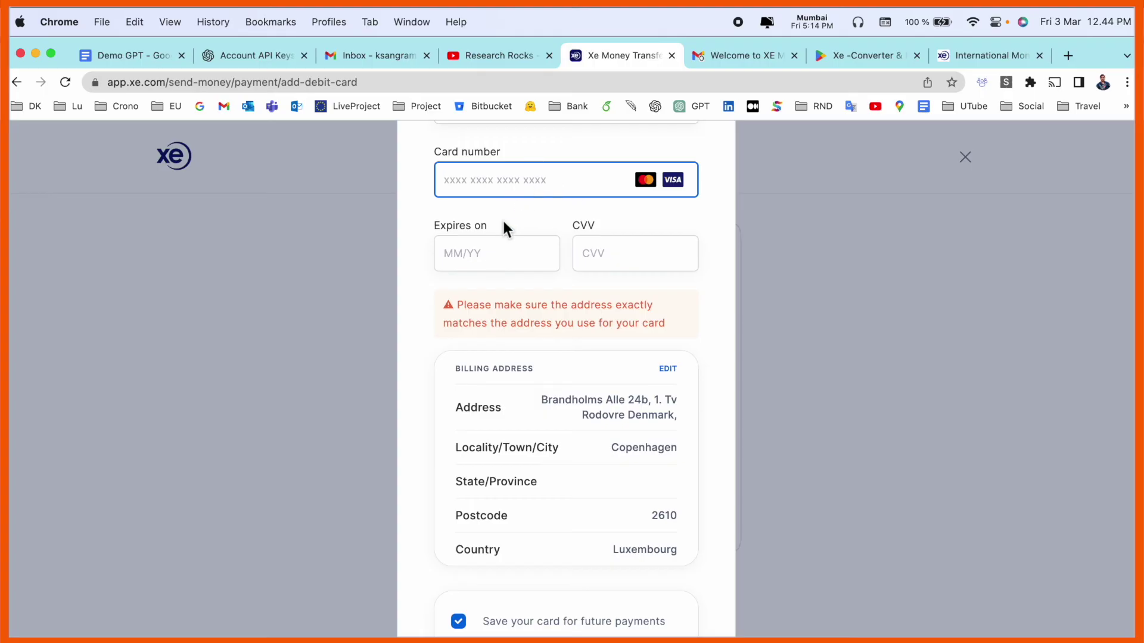
pyautogui.scroll(-4, 616, 265)
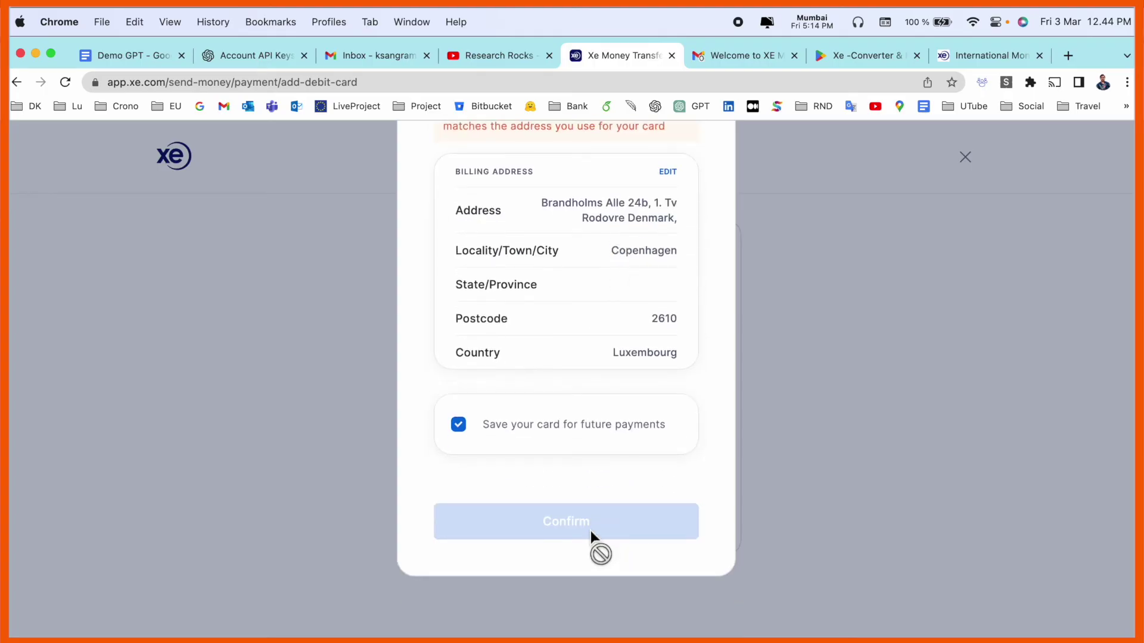
pyautogui.scroll(6, 840, 468)
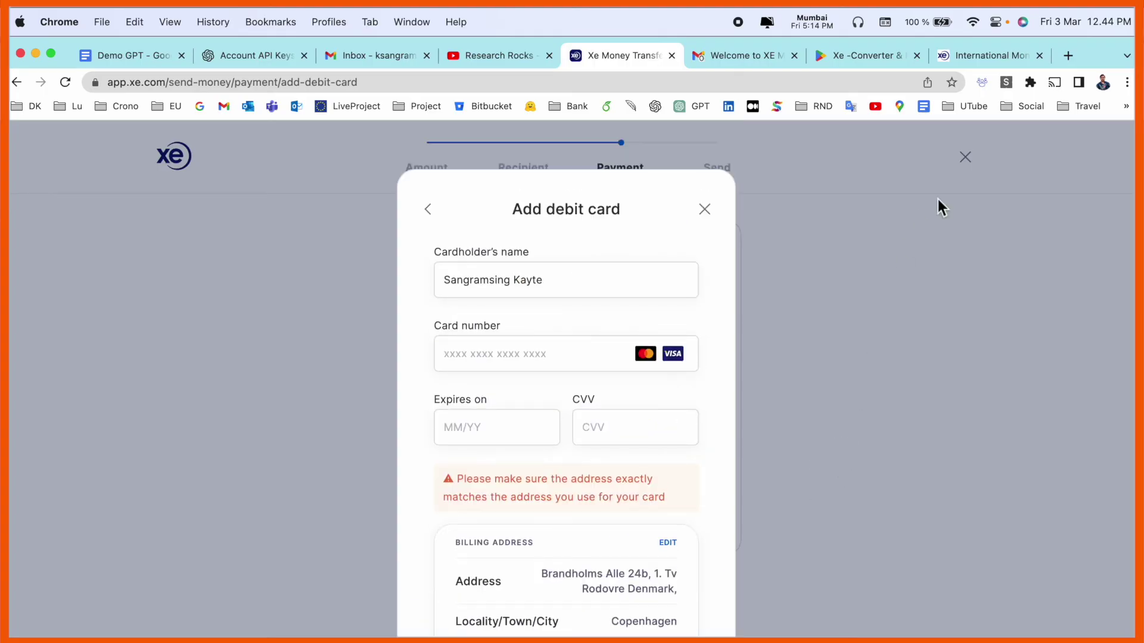
pyautogui.click(705, 210)
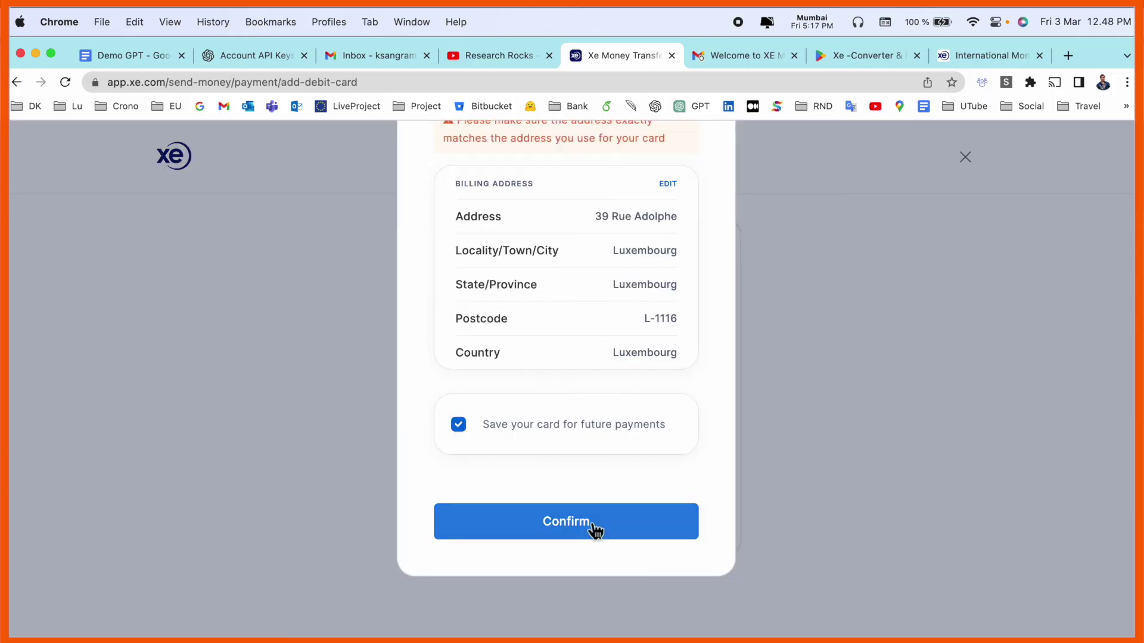
# Submit the debit card and dismiss the 'We cannot process your card' error.
pyautogui.click(594, 527)
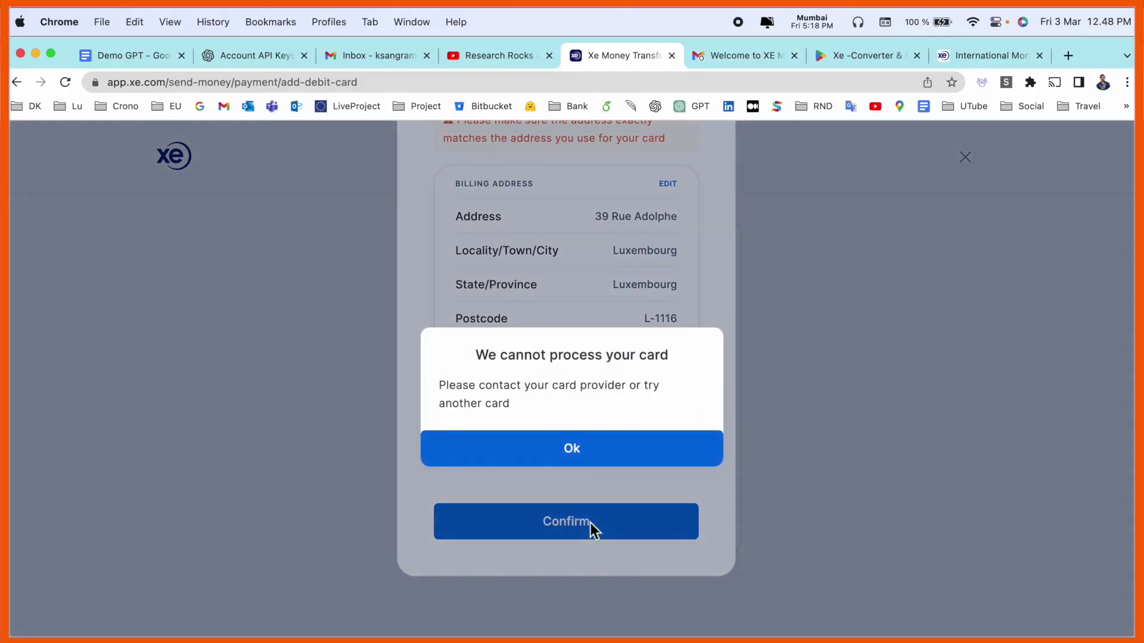
pyautogui.click(636, 449)
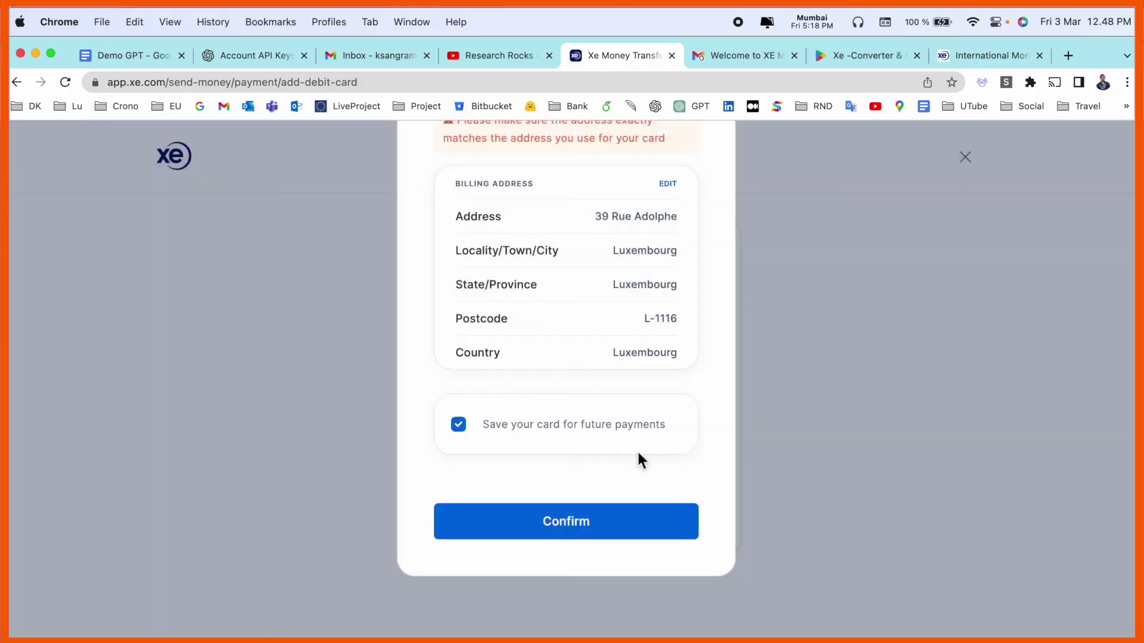